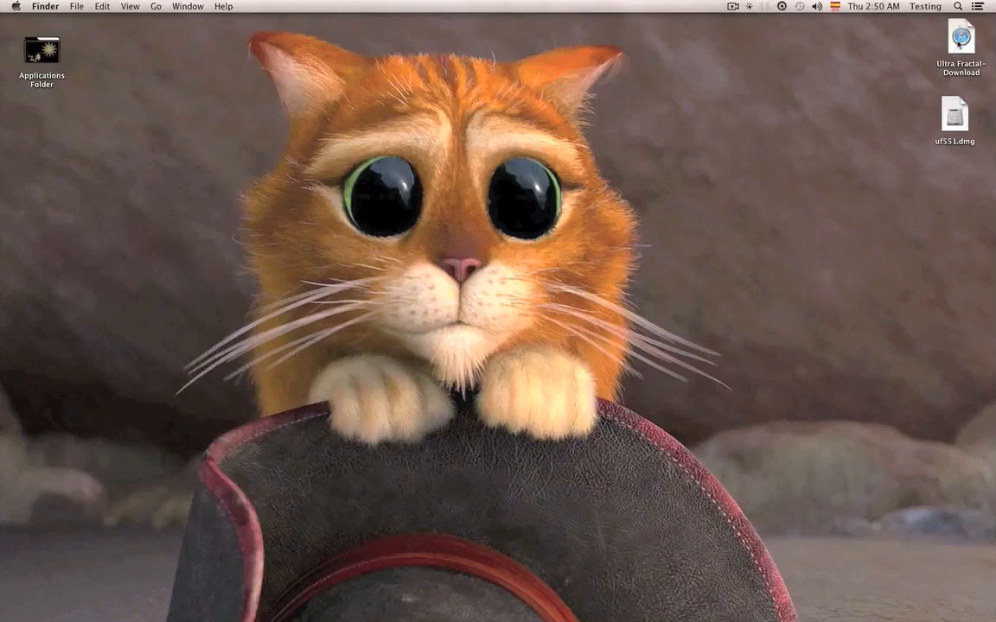
# Open the Ultra Fractal download page from the desktop link, reposition the browser window and select the page address.
pyautogui.click(957, 43)
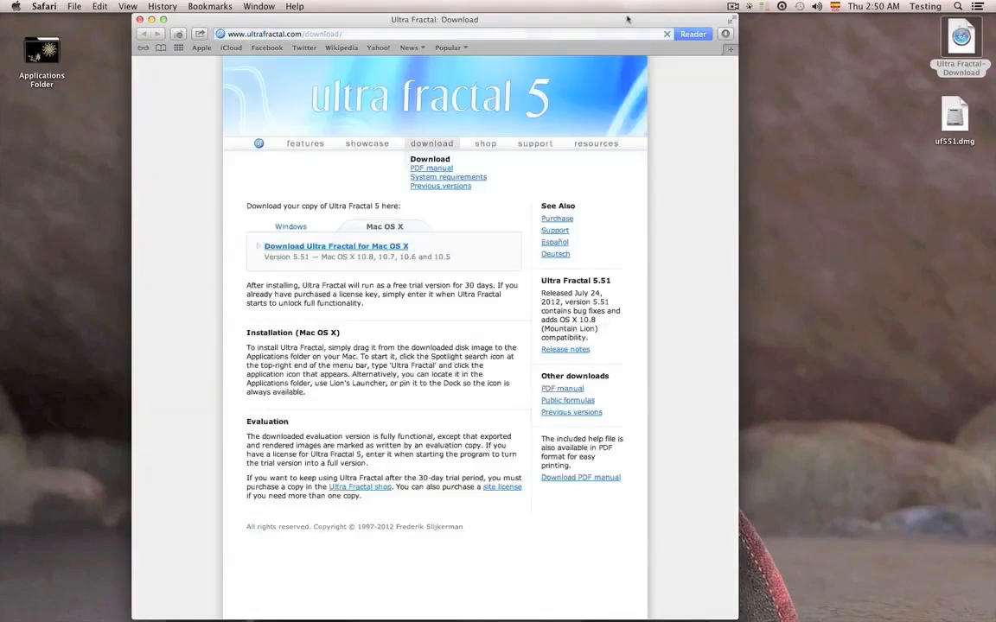
pyautogui.moveTo(563, 14); pyautogui.dragTo(540, 15)
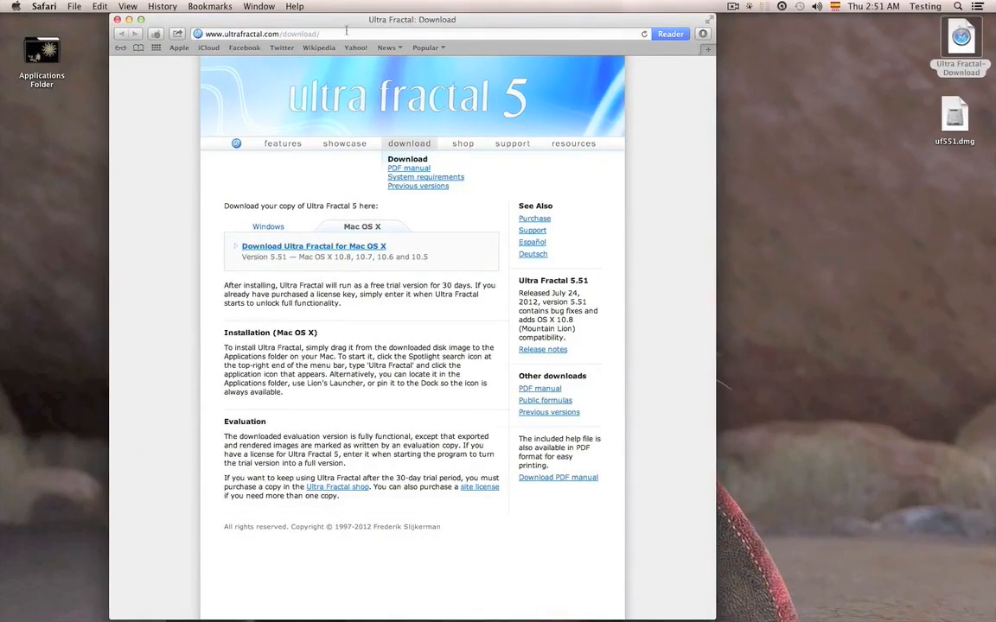
pyautogui.click(373, 34)
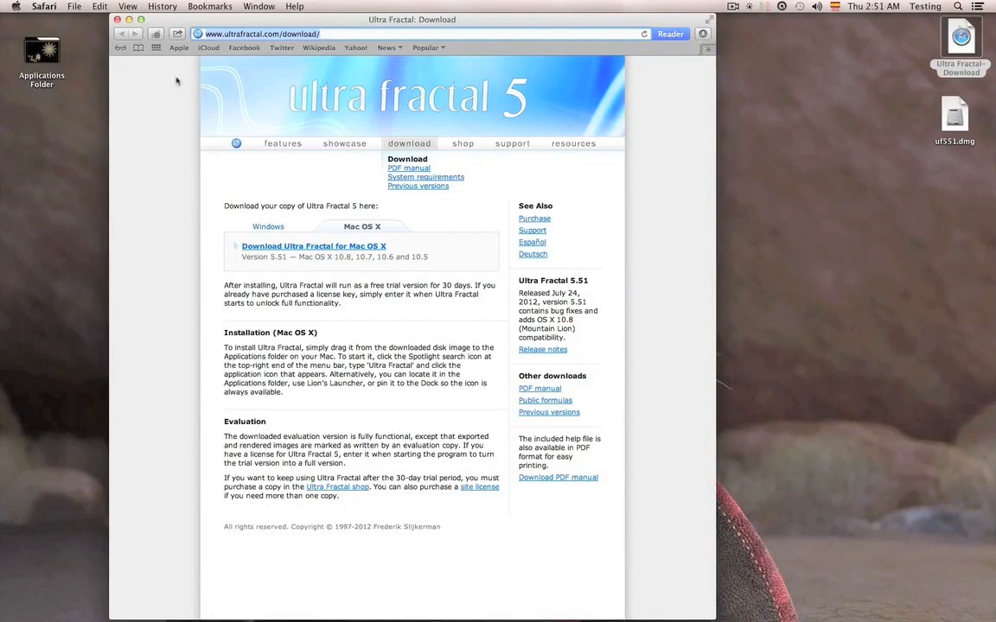
# View Safari's version information and close the information window.
pyautogui.click(42, 8)
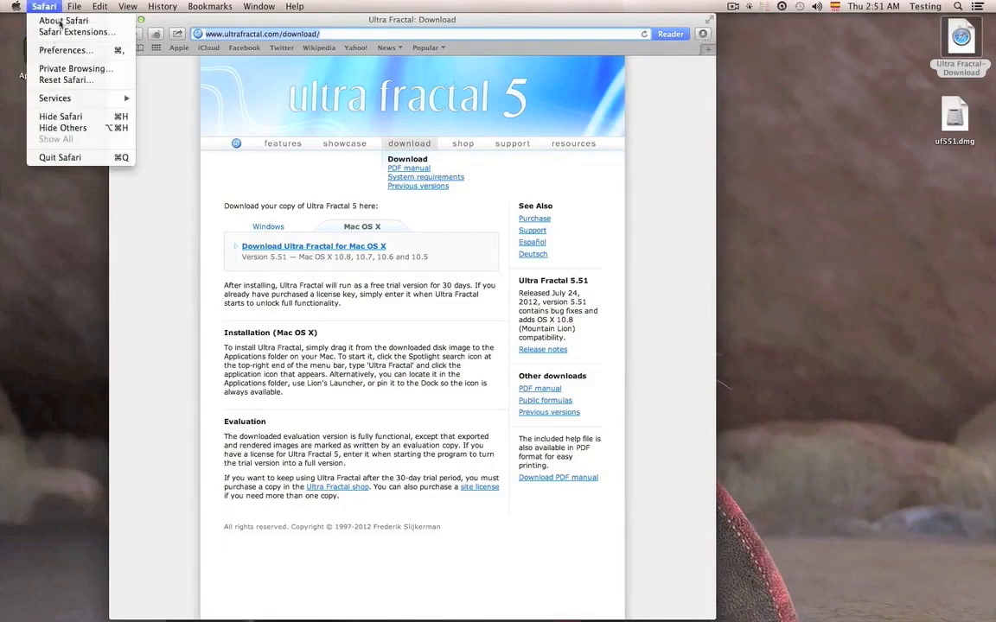
pyautogui.click(54, 20)
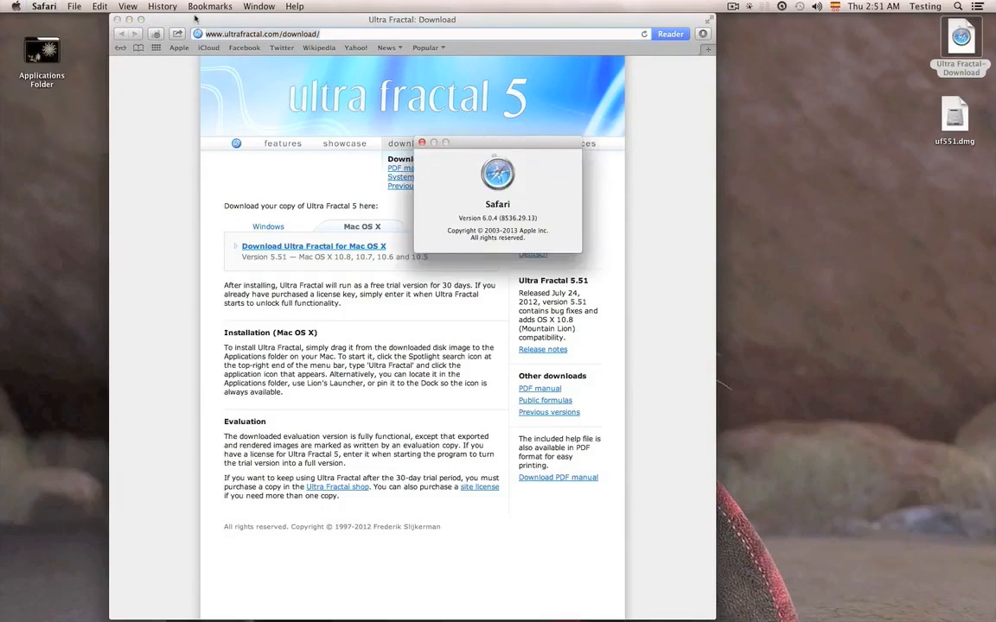
pyautogui.click(421, 143)
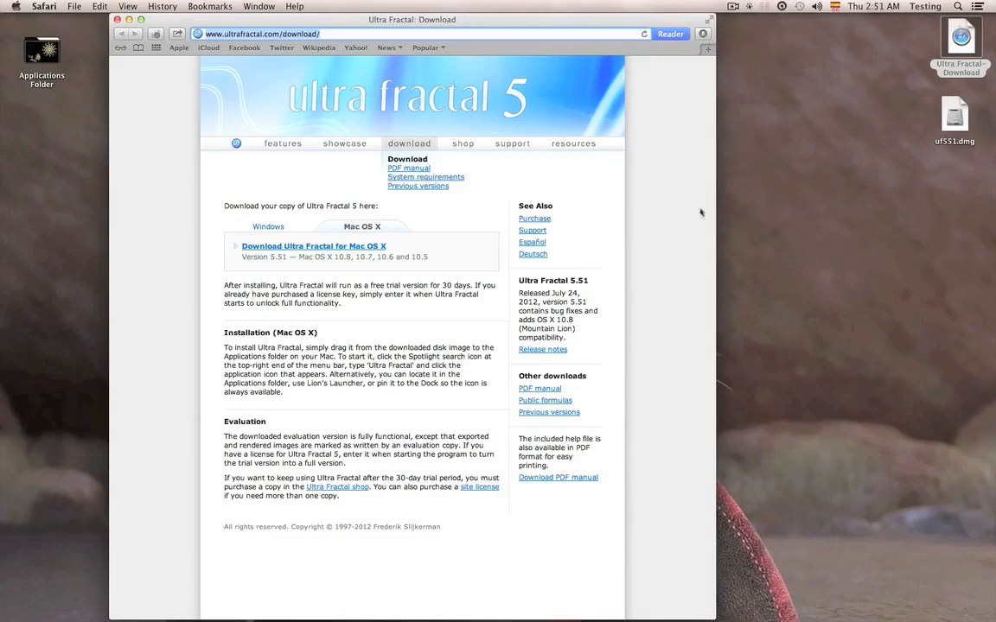
# Examine the contents of the Downloads folder in Finder and close its window.
pyautogui.moveTo(630, 605)
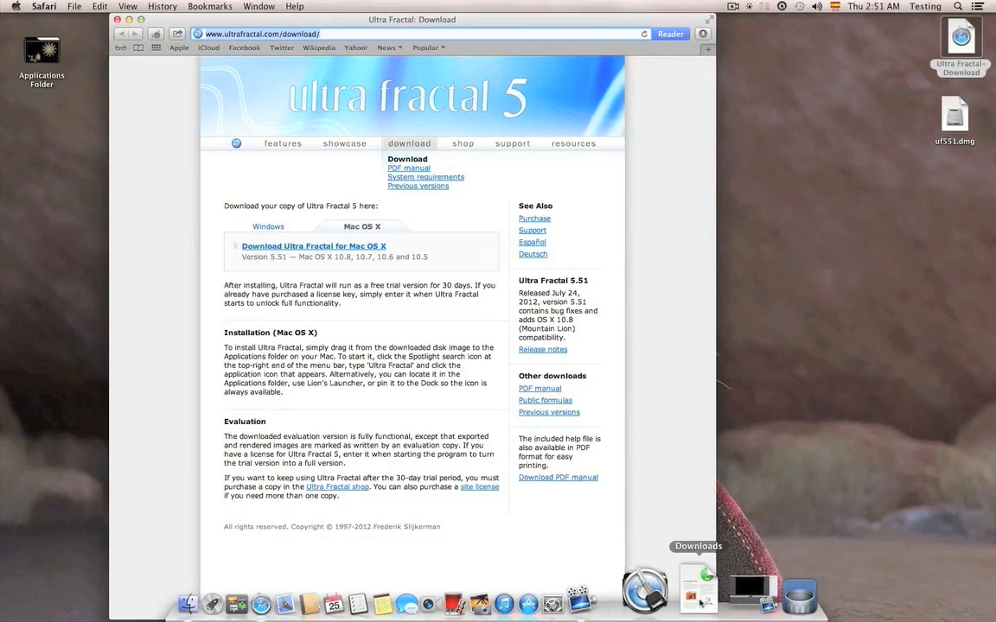
pyautogui.click(699, 602)
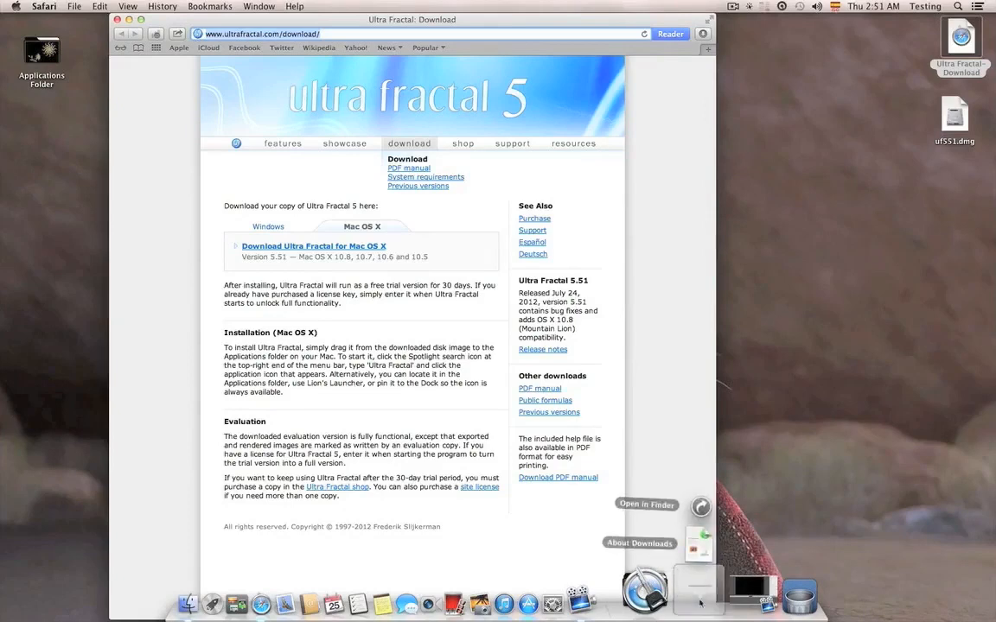
pyautogui.click(716, 510)
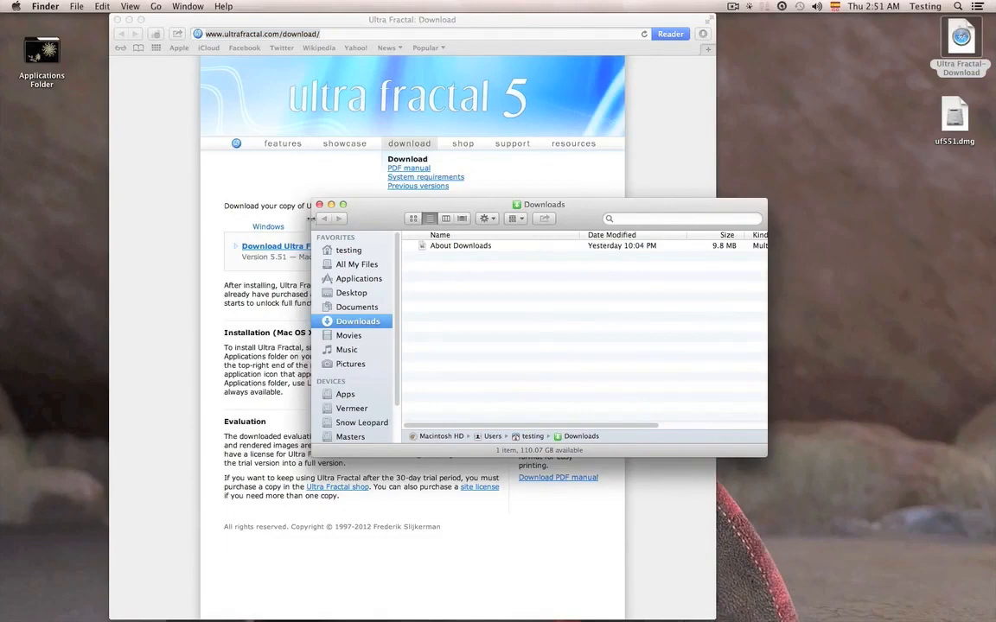
pyautogui.click(319, 204)
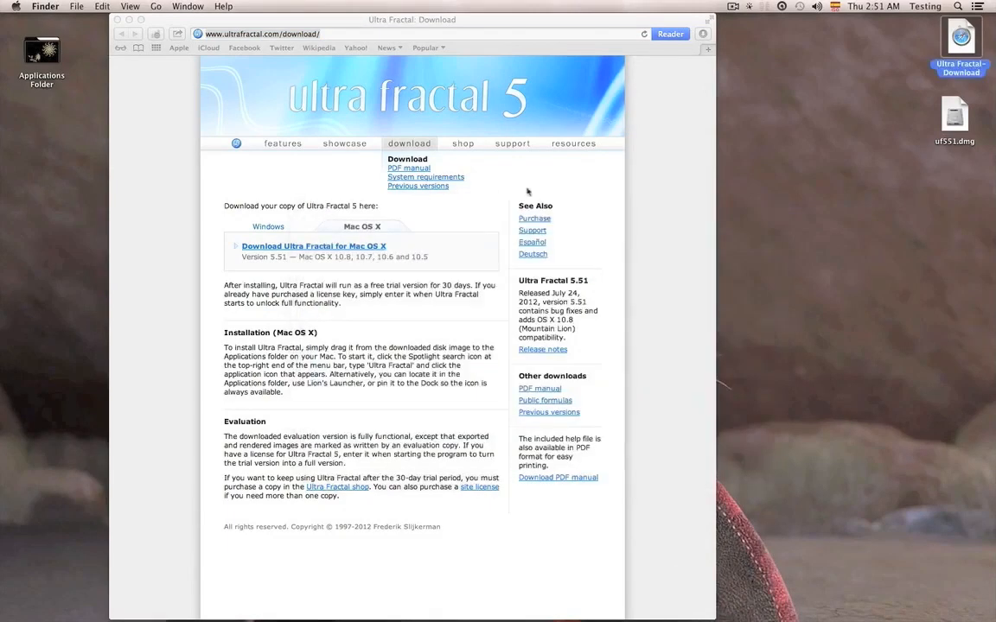
# Mount the uf551.dmg disk image from the desktop and reposition its installer window.
pyautogui.click(970, 130)
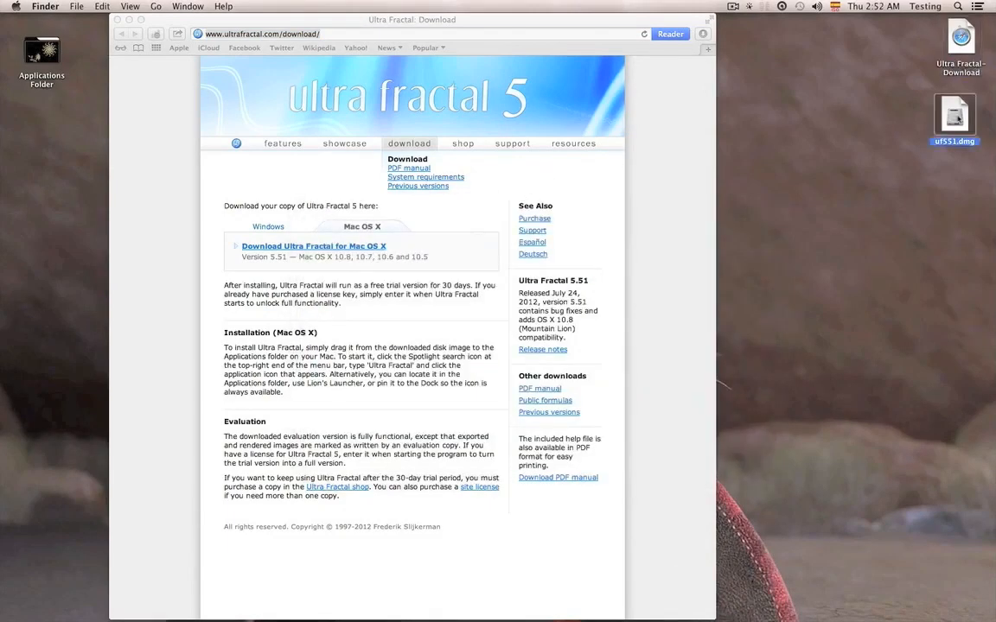
pyautogui.doubleClick(970, 128)
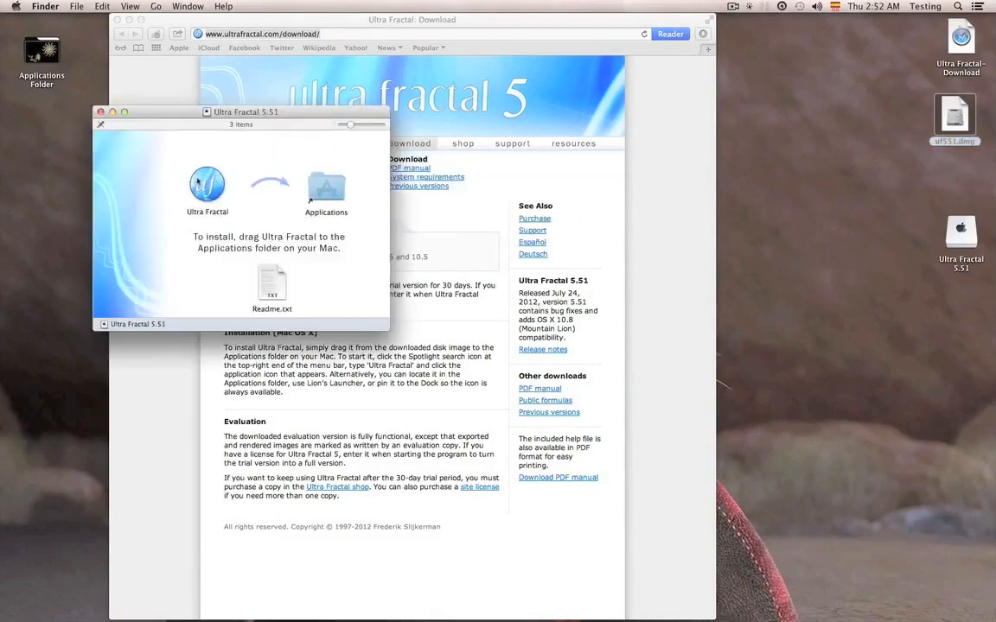
pyautogui.moveTo(194, 111); pyautogui.dragTo(282, 97)
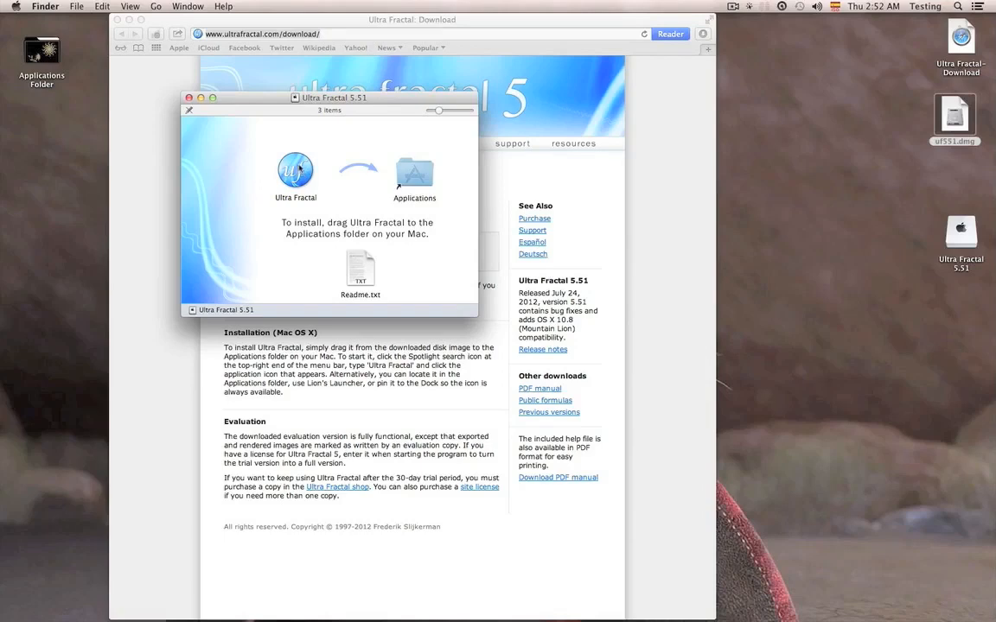
# Copy Ultra Fractal from the disk image into the desktop's Applications Folder, leaving that folder open and the installer window closed.
pyautogui.click(299, 169)
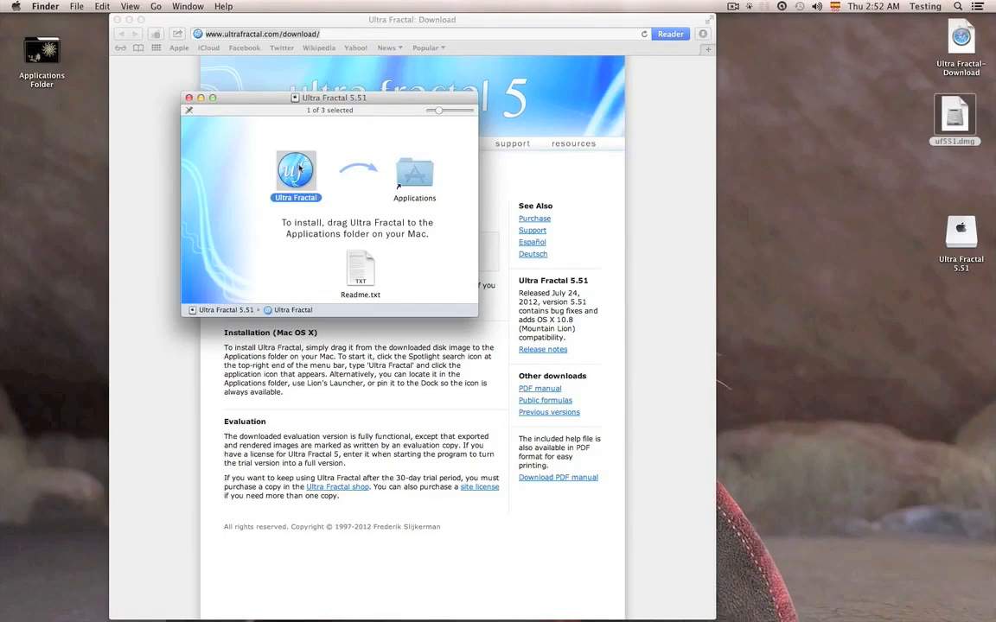
pyautogui.moveTo(299, 169); pyautogui.dragTo(44, 50)
pyautogui.doubleClick(43, 50)
pyautogui.moveTo(267, 105); pyautogui.dragTo(121, 280)
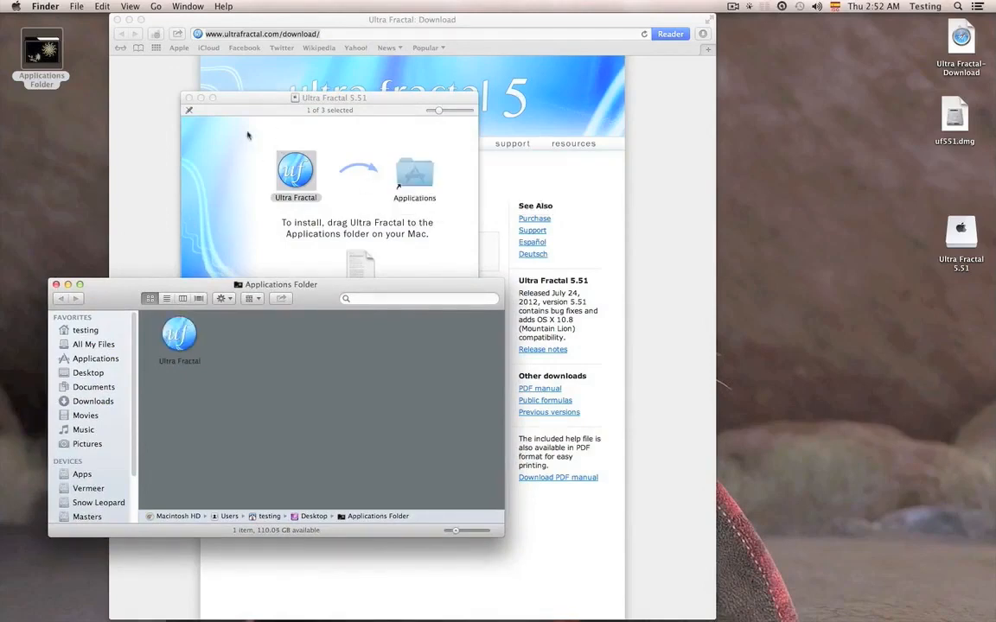
pyautogui.click(189, 98)
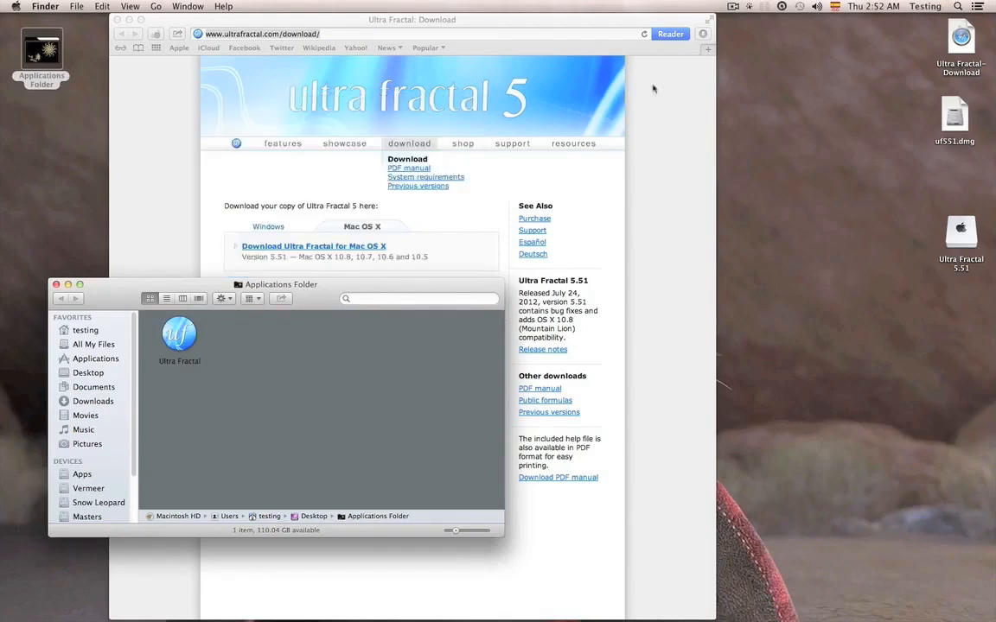
# Eject the mounted Ultra Fractal 5.51 disk from the desktop.
pyautogui.click(960, 231)
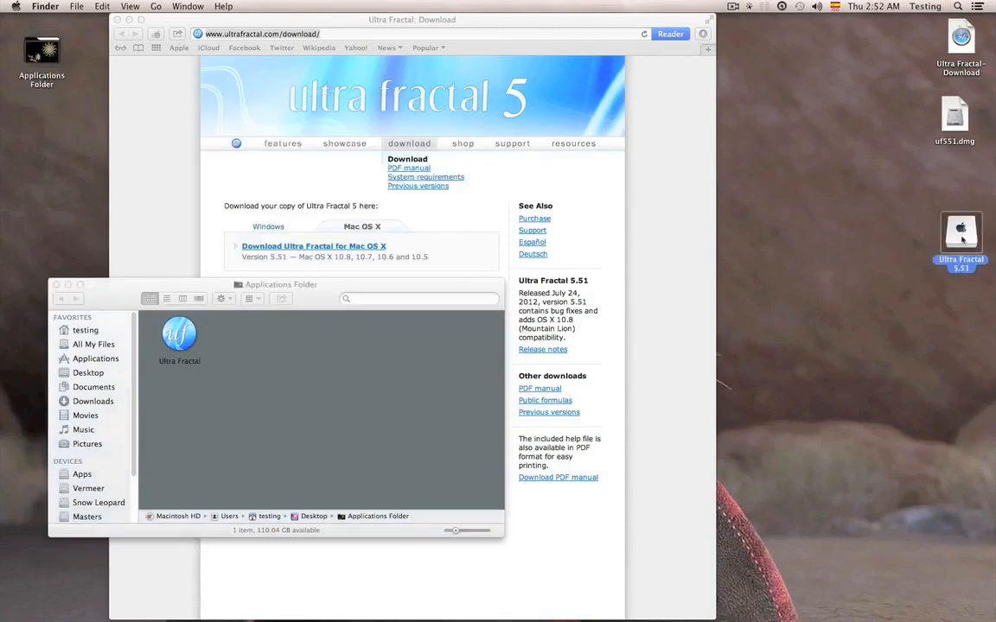
pyautogui.rightClick(959, 235)
pyautogui.click(907, 261)
# Move uf551.dmg and the Ultra Fractal Download link from the desktop to the Trash.
pyautogui.click(954, 120)
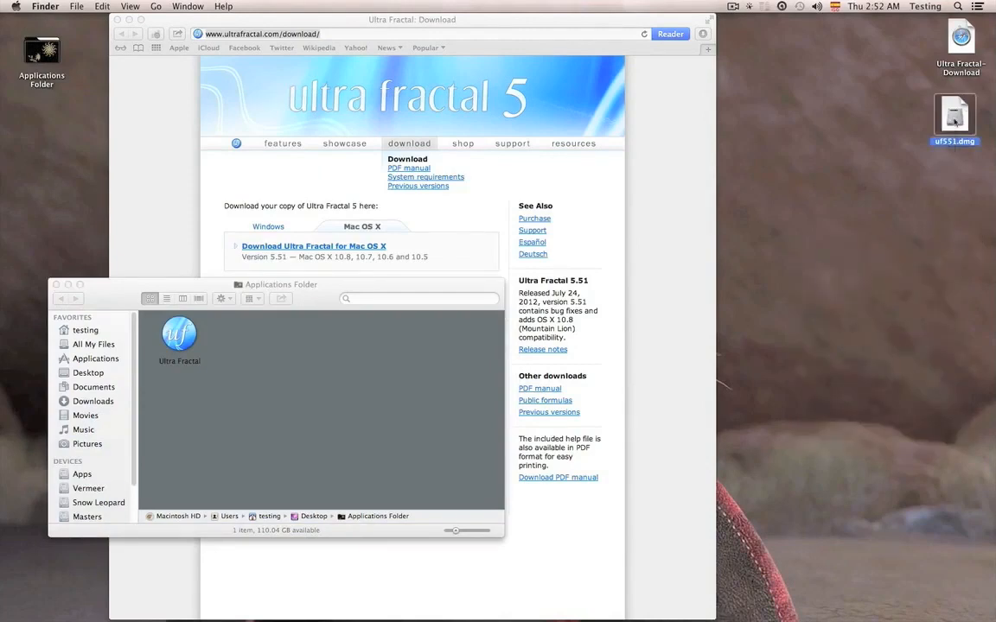
pyautogui.rightClick(954, 121)
pyautogui.click(902, 94)
pyautogui.rightClick(964, 119)
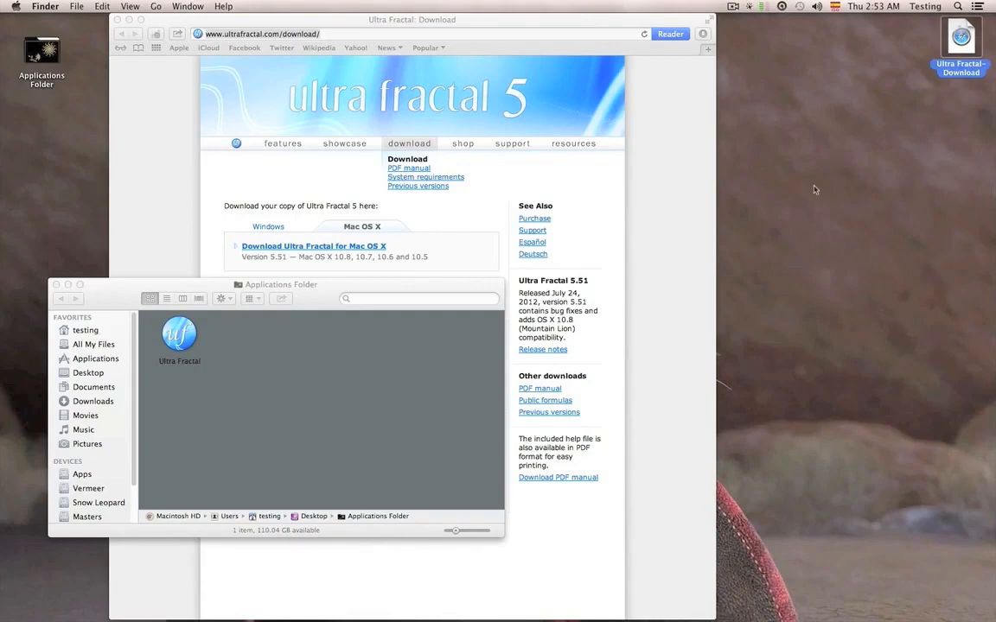
pyautogui.click(733, 170)
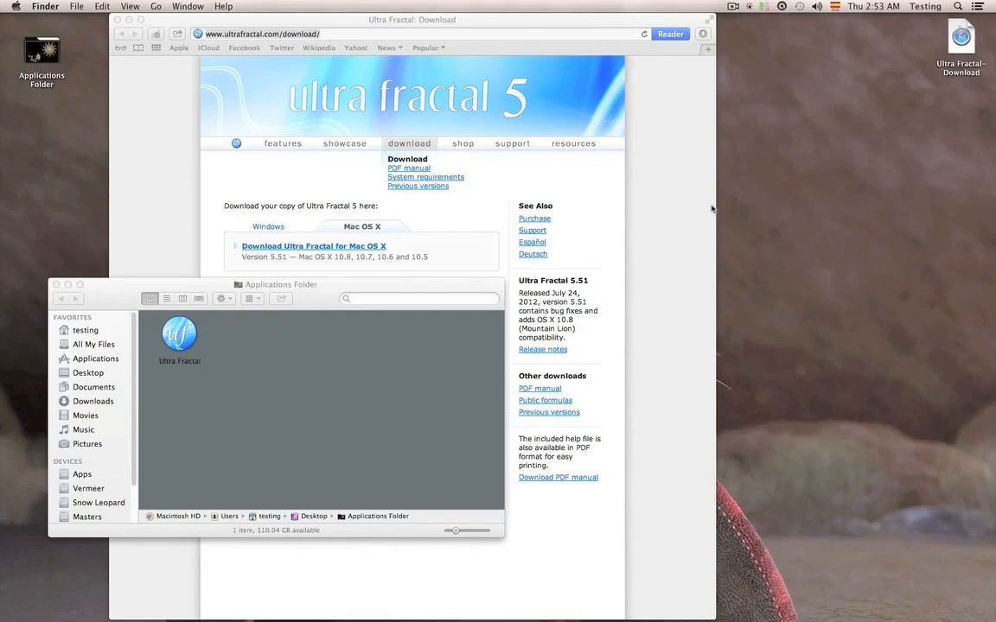
pyautogui.moveTo(925, 97); pyautogui.dragTo(969, 38)
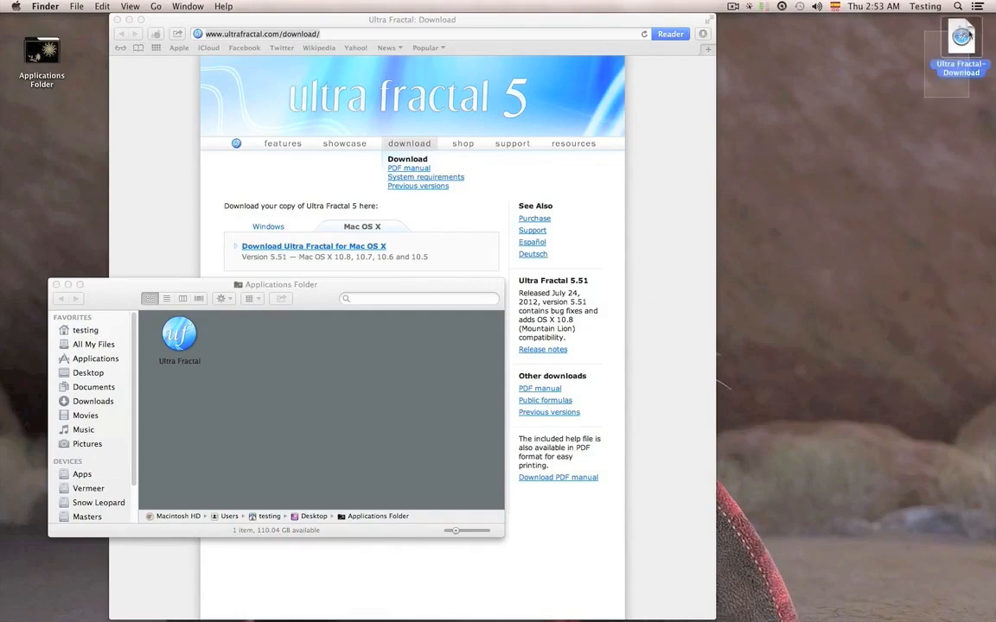
pyautogui.press('super+BackSpace')
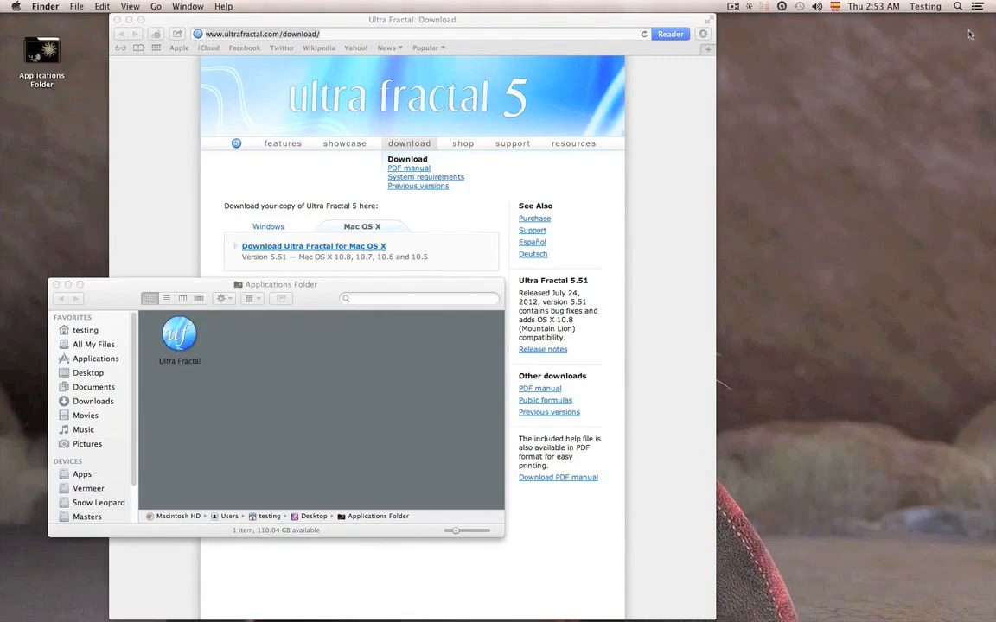
# Empty the Trash and quit Safari.
pyautogui.press('super+shift+BackSpace')
pyautogui.press('Return')
pyautogui.click(156, 182)
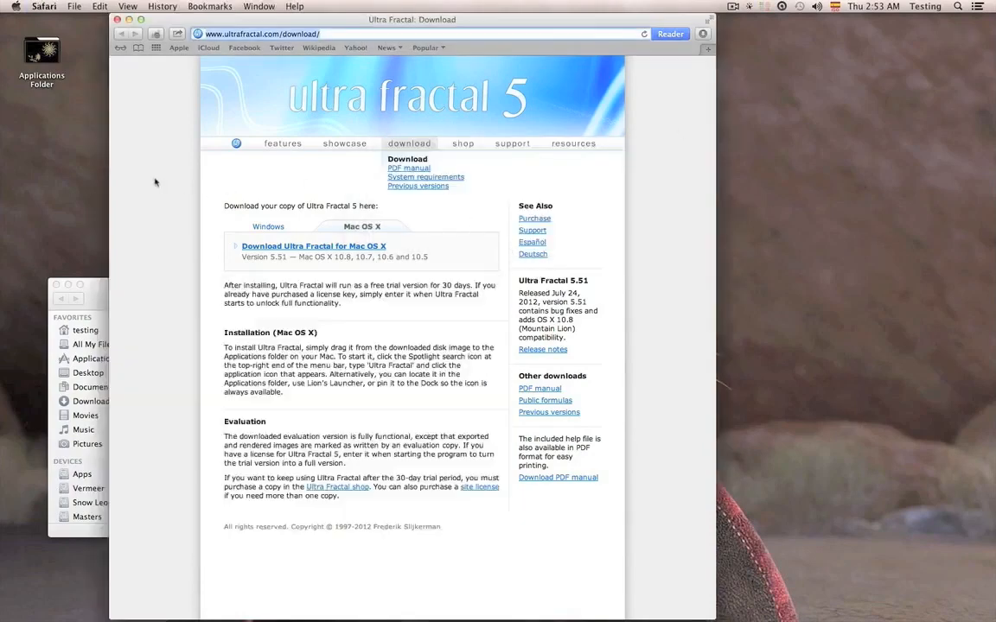
pyautogui.press('super+q')
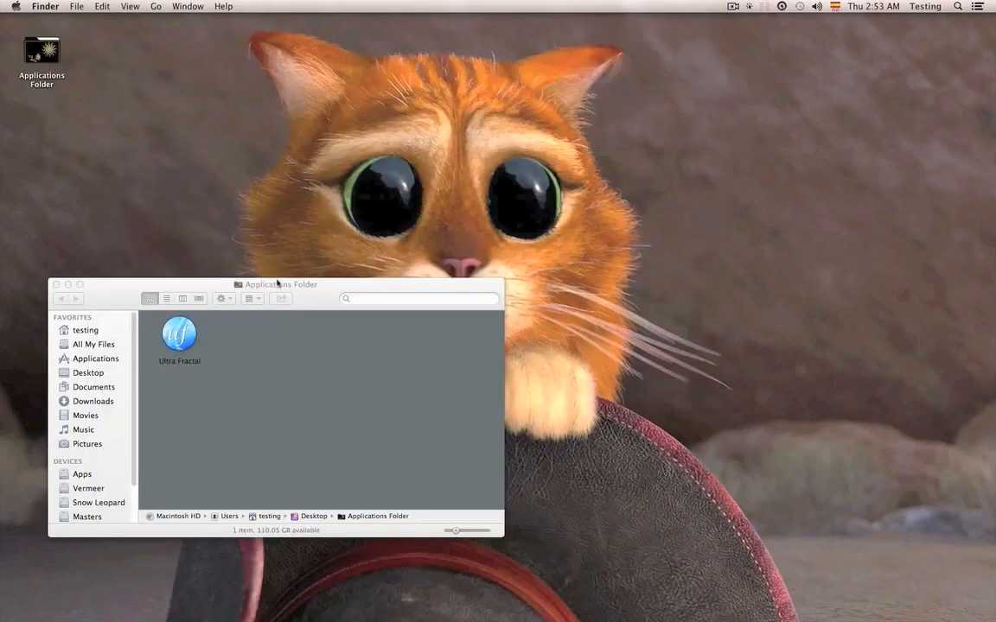
# Reposition the Applications Folder window and add Ultra Fractal to the Dock.
pyautogui.moveTo(276, 284); pyautogui.dragTo(294, 184)
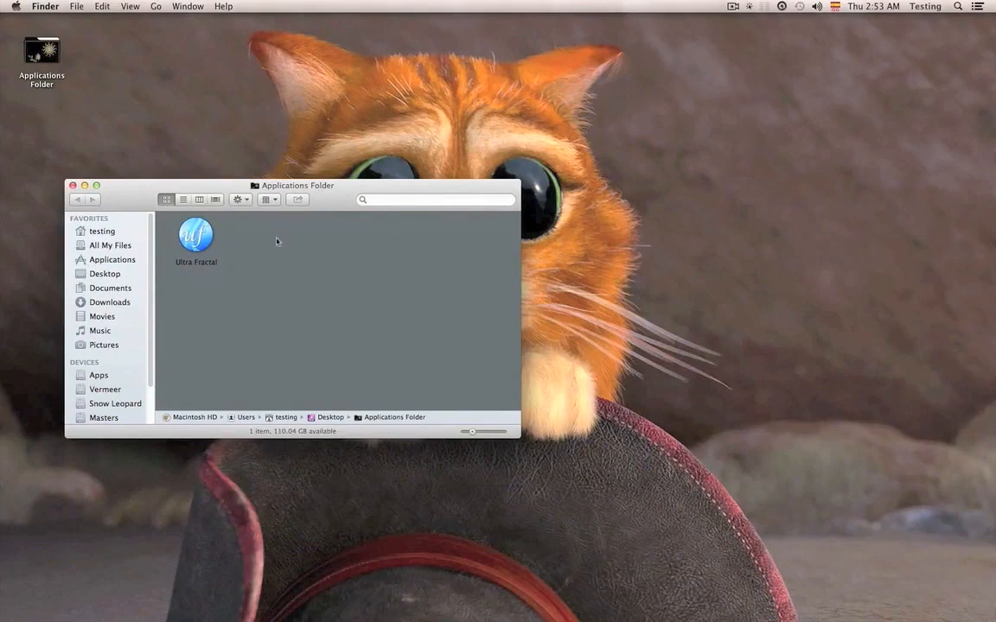
pyautogui.moveTo(305, 185); pyautogui.dragTo(301, 92)
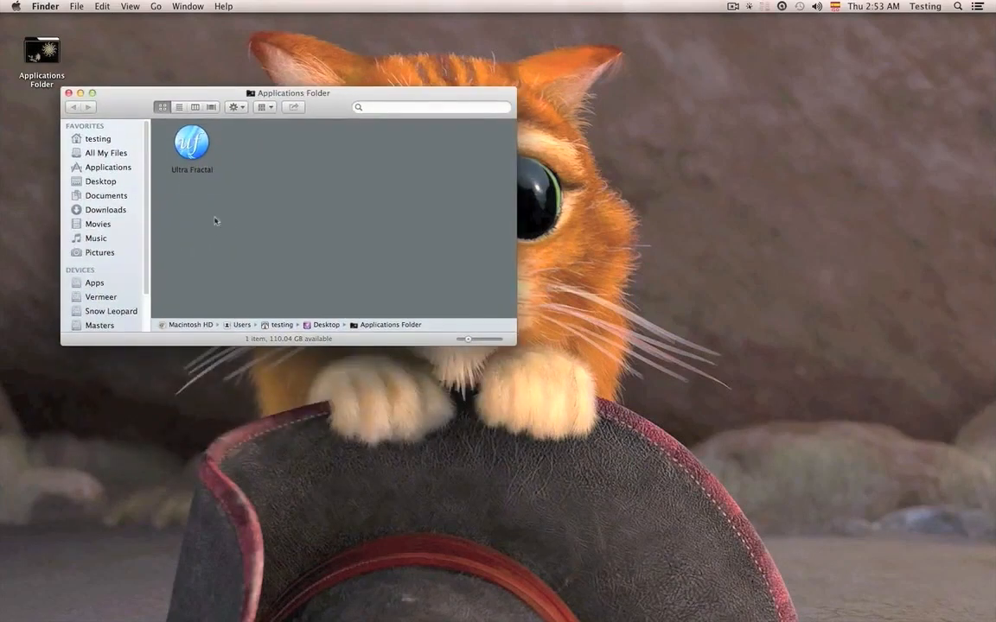
pyautogui.moveTo(198, 149); pyautogui.dragTo(630, 616)
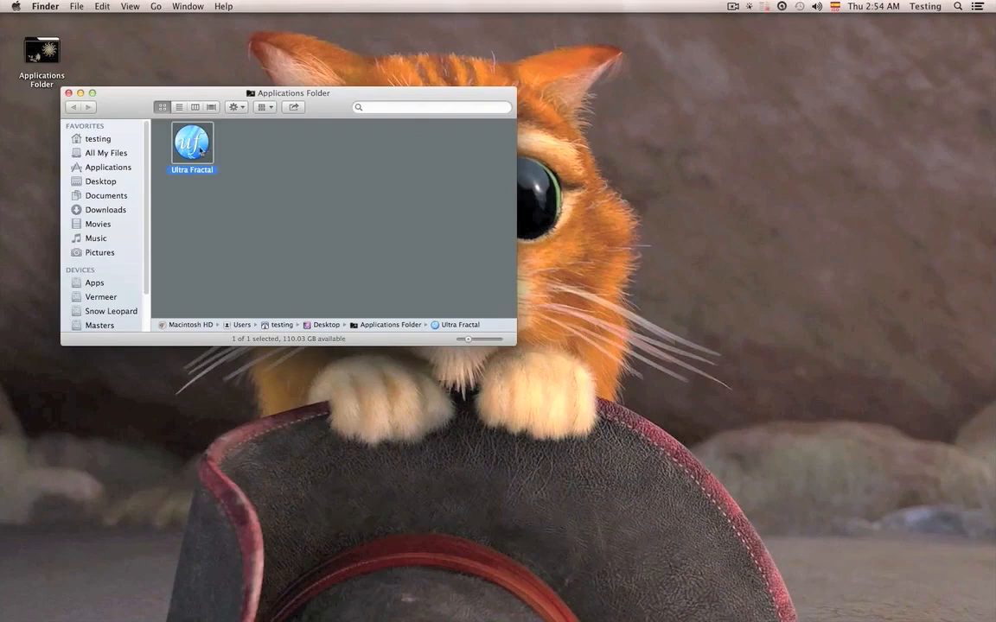
pyautogui.moveTo(201, 151); pyautogui.dragTo(946, 76)
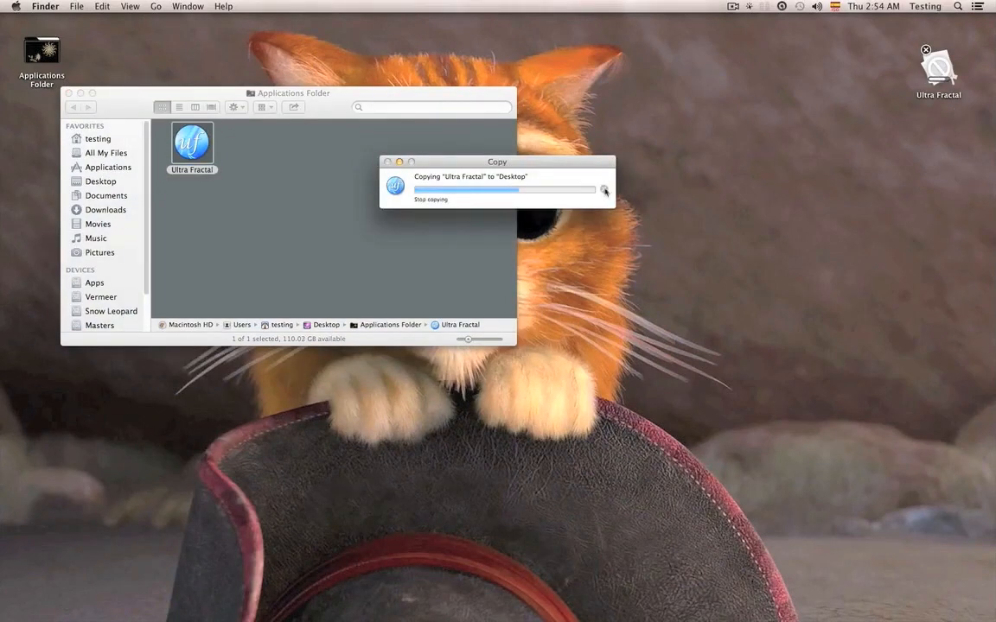
pyautogui.click(604, 191)
pyautogui.moveTo(199, 148); pyautogui.dragTo(843, 91)
pyautogui.press('super+z')
pyautogui.moveTo(192, 149); pyautogui.dragTo(898, 74)
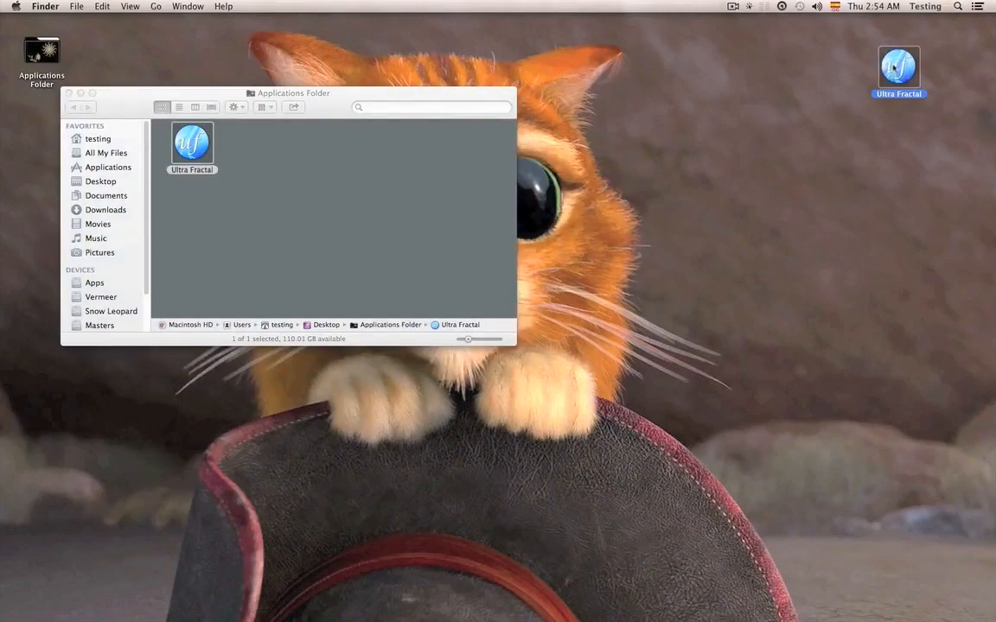
pyautogui.rightClick(895, 68)
pyautogui.click(792, 99)
# Create an alias of Ultra Fractal on the desktop and close the Applications Folder window.
pyautogui.moveTo(194, 142); pyautogui.dragTo(787, 91)
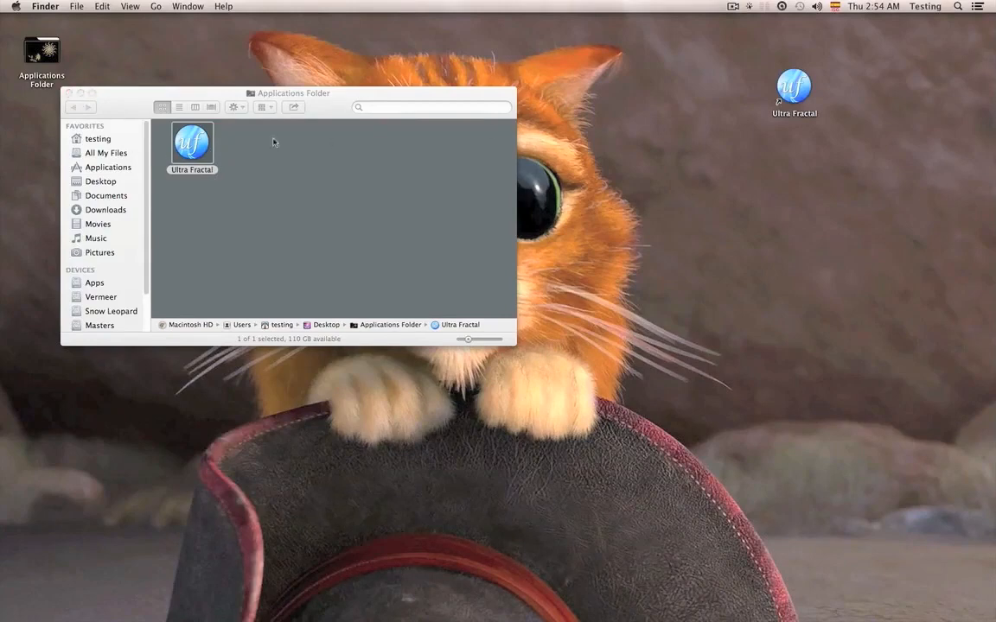
pyautogui.click(69, 93)
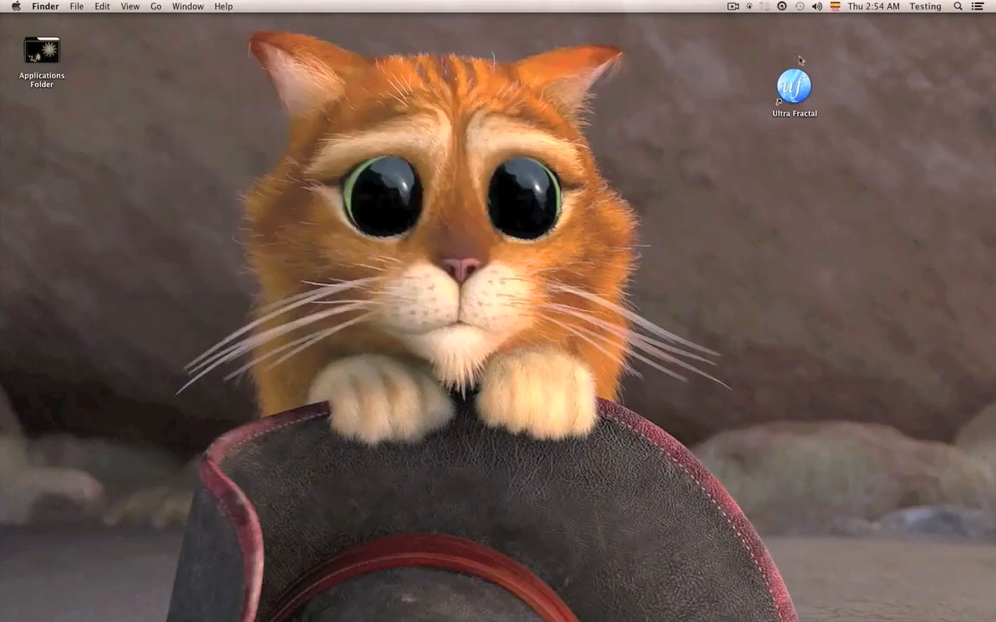
# Move the Ultra Fractal alias to a corner of the desktop and align the desktop icons with Clean Up.
pyautogui.moveTo(794, 87); pyautogui.dragTo(968, 40)
pyautogui.rightClick(748, 64)
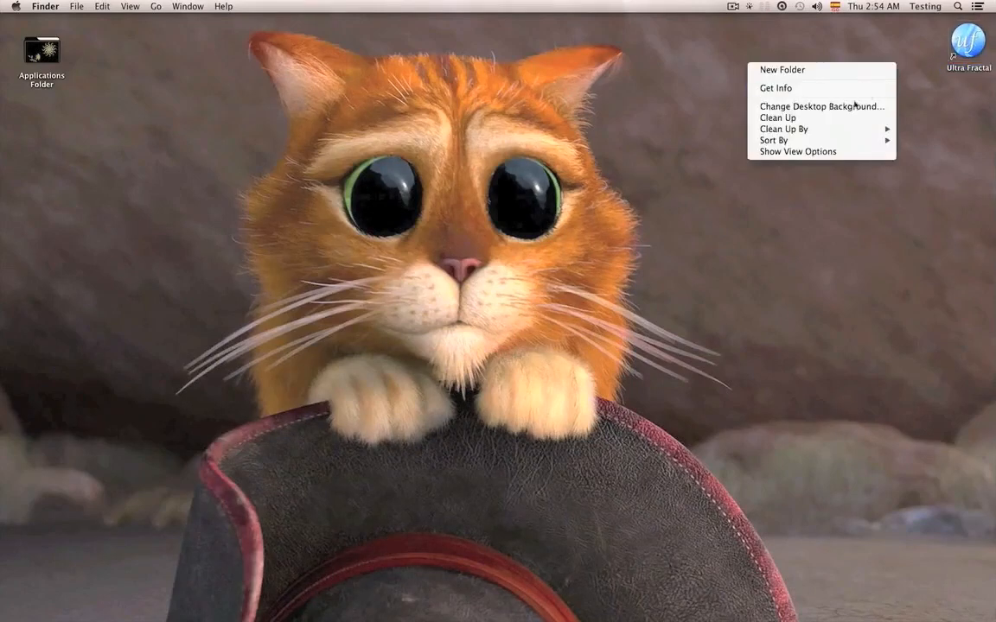
pyautogui.click(822, 121)
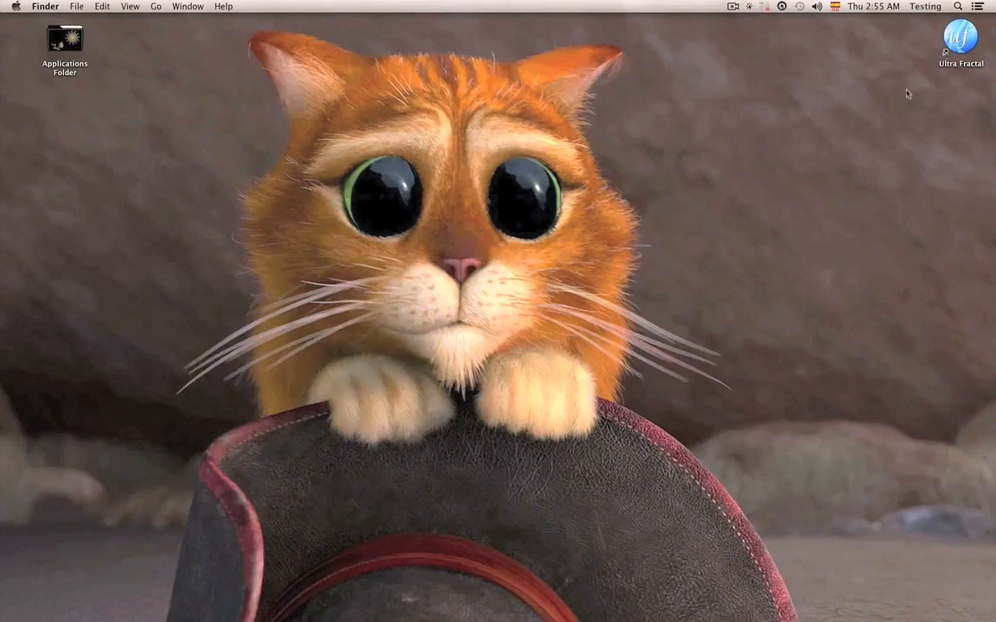
# Launch Ultra Fractal from its desktop alias and allow the downloaded application to open.
pyautogui.click(961, 35)
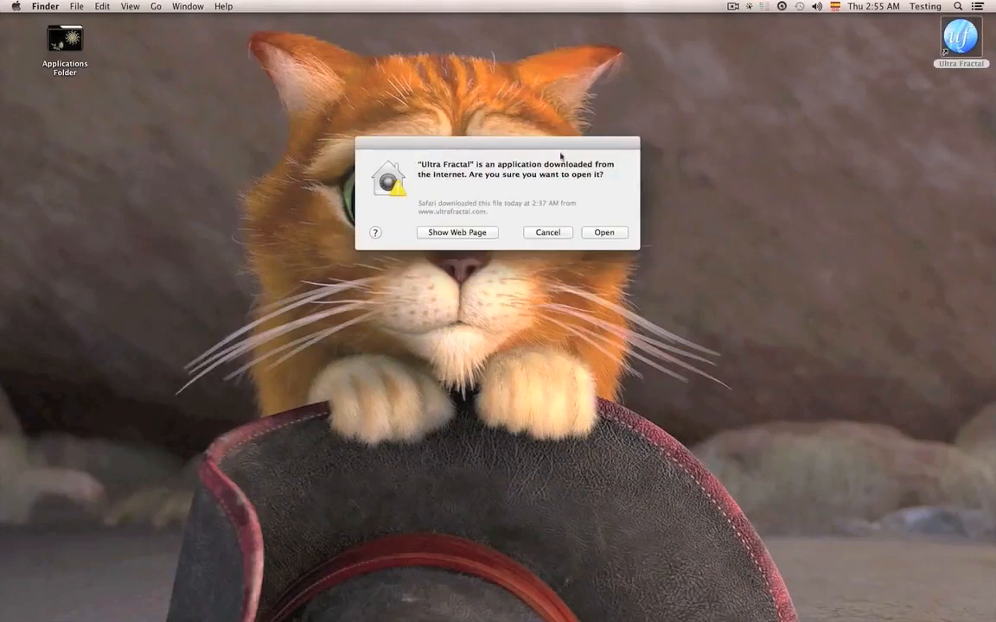
pyautogui.click(605, 231)
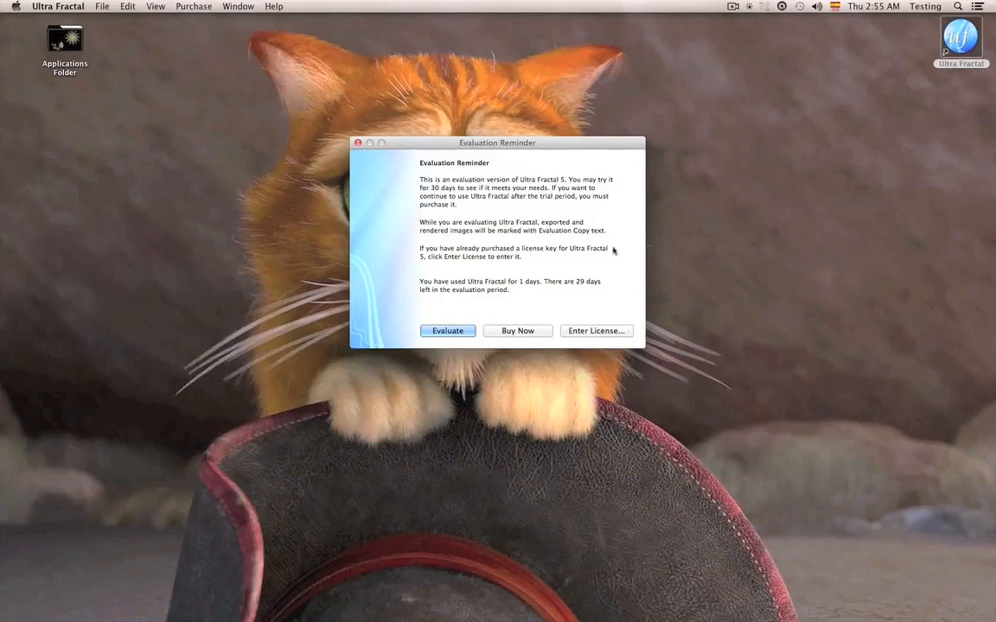
# Continue in evaluation mode, start Ultra Fractal from the Welcome window and enlarge the Fractal1 window to fill the screen.
pyautogui.click(447, 334)
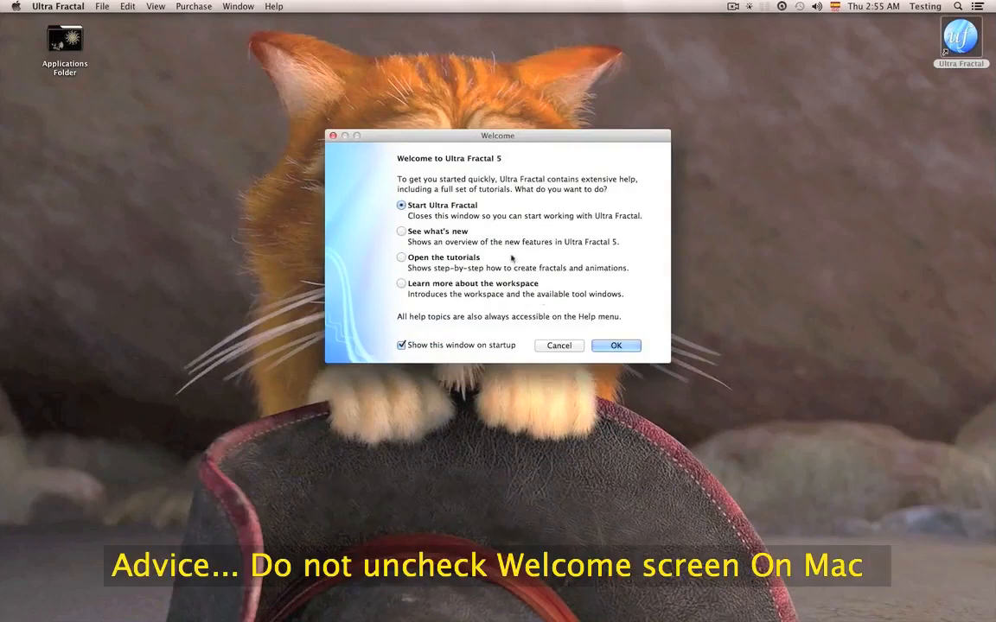
pyautogui.moveTo(486, 137); pyautogui.dragTo(461, 149)
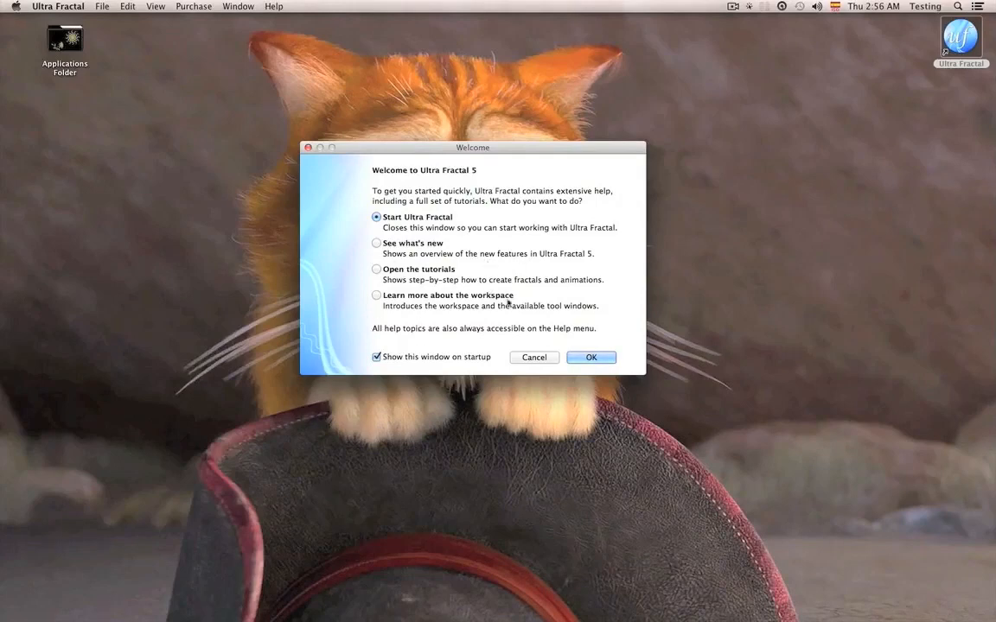
pyautogui.moveTo(529, 147); pyautogui.dragTo(496, 144)
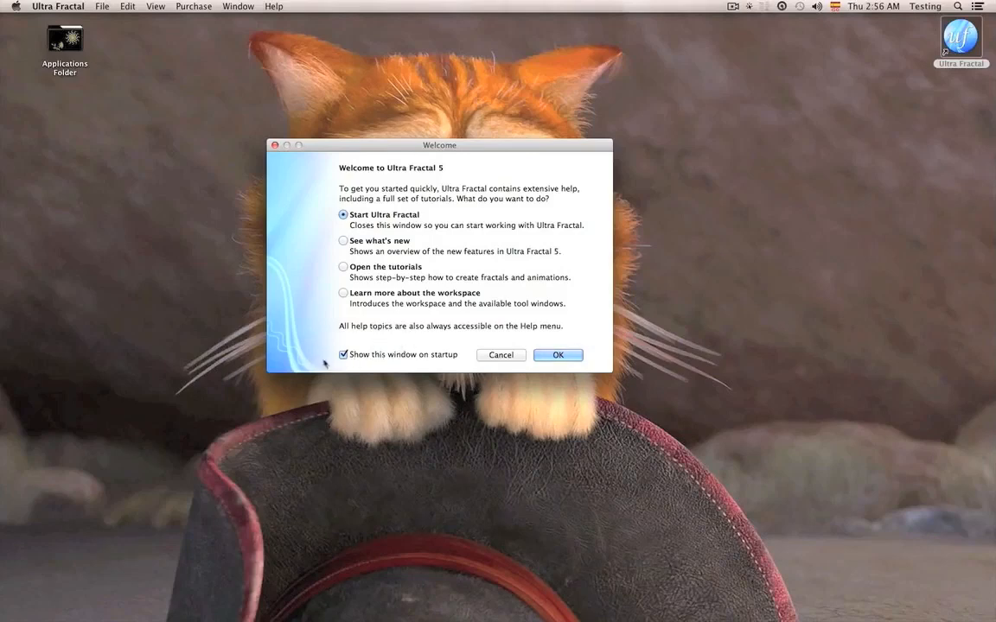
pyautogui.click(557, 356)
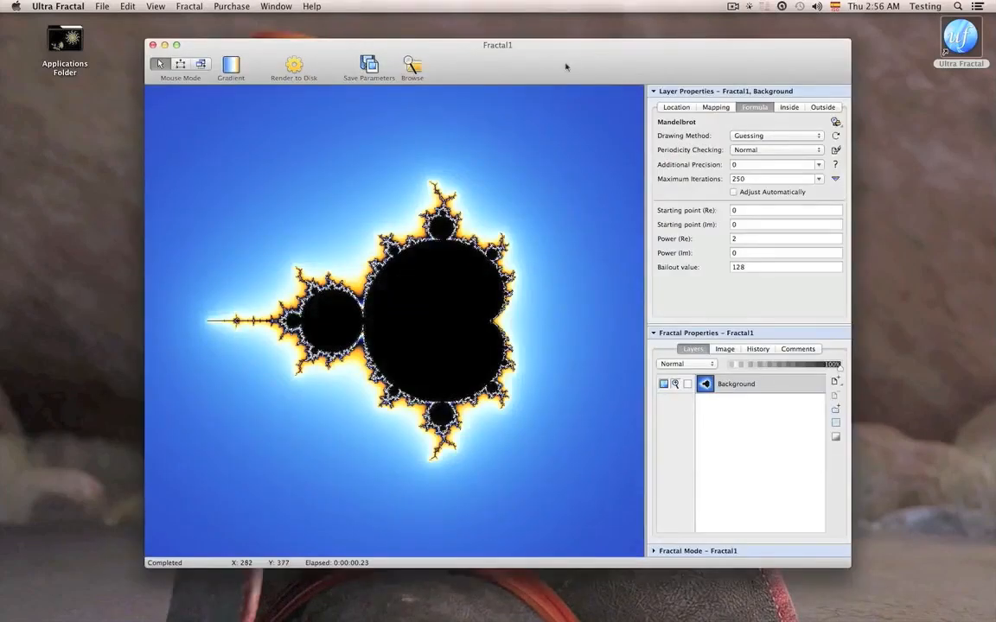
pyautogui.moveTo(566, 67); pyautogui.dragTo(517, 70)
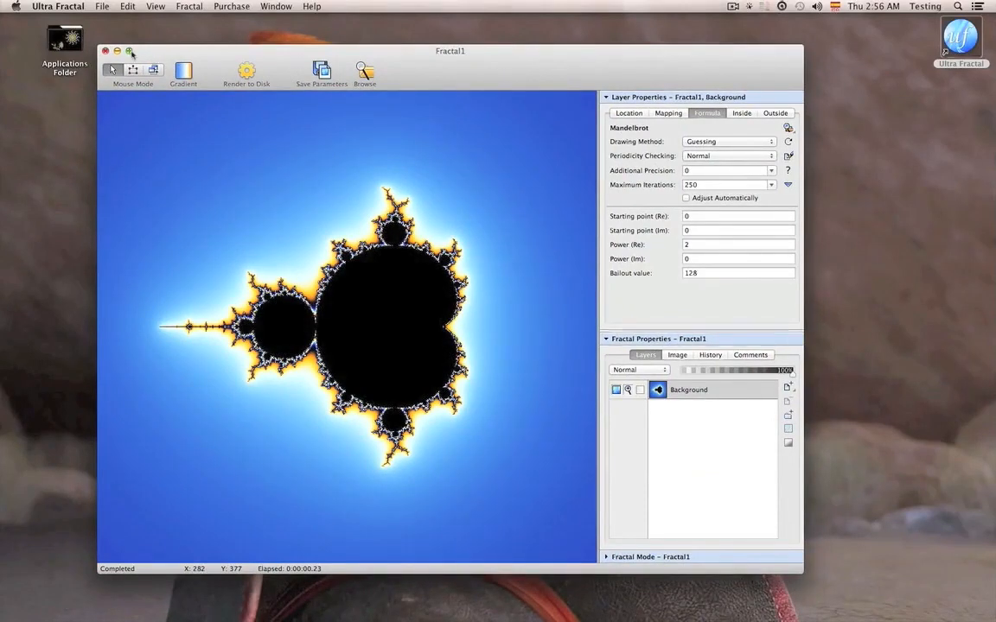
pyautogui.click(129, 51)
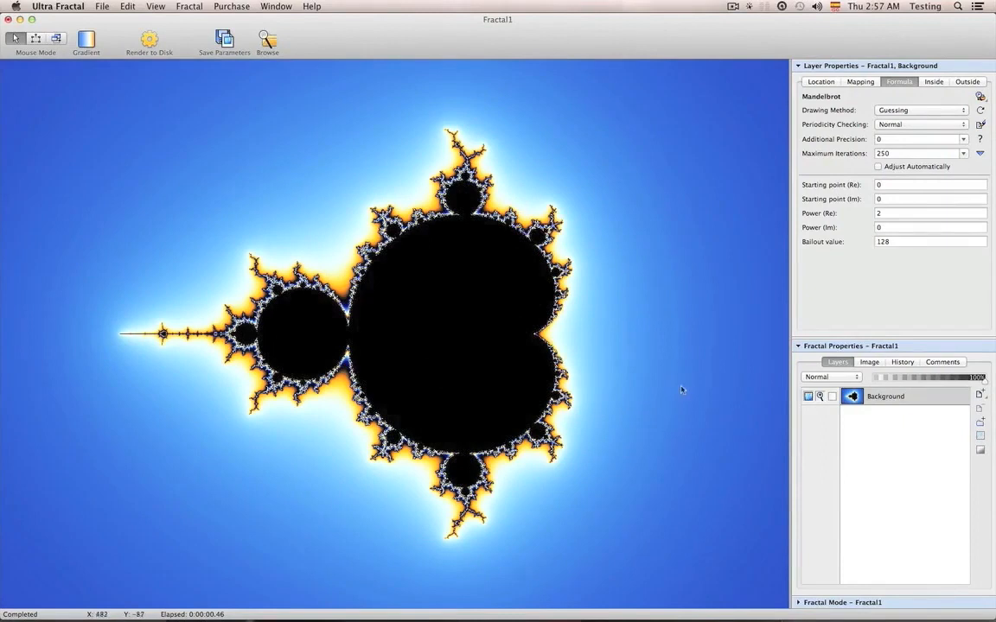
# Stop the image from resizing with the fractal window and set its size to 640 by 480 pixels.
pyautogui.click(870, 362)
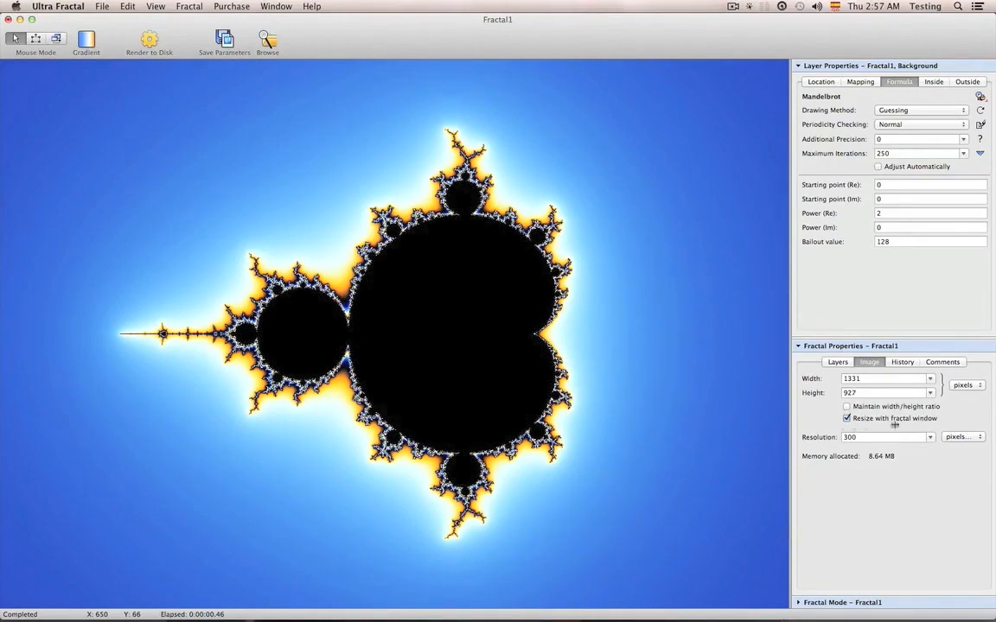
pyautogui.click(848, 419)
pyautogui.moveTo(867, 379); pyautogui.dragTo(806, 379)
pyautogui.write('640')
pyautogui.press('Tab')
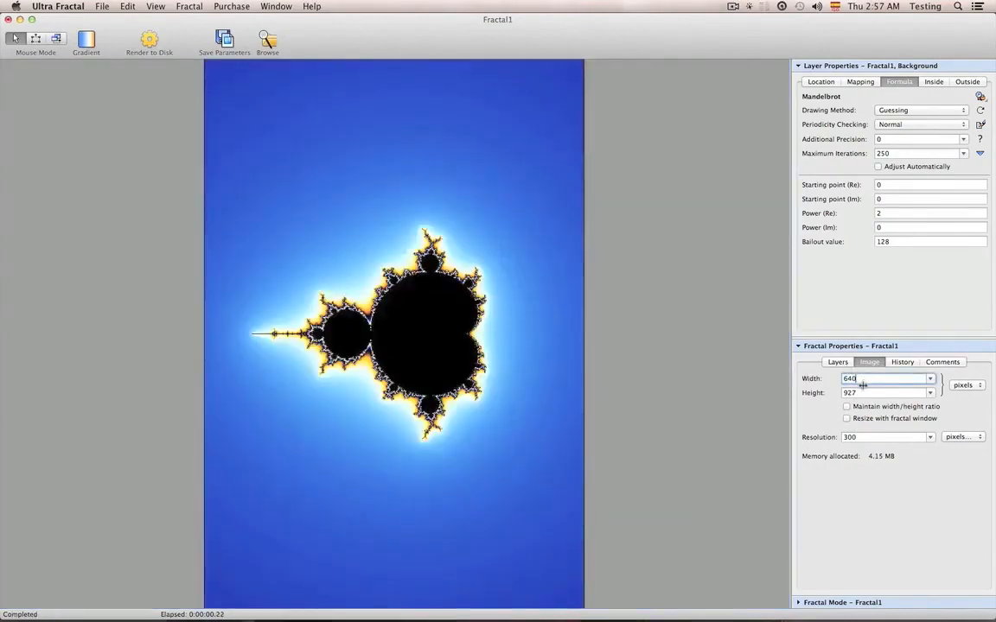
pyautogui.write('480')
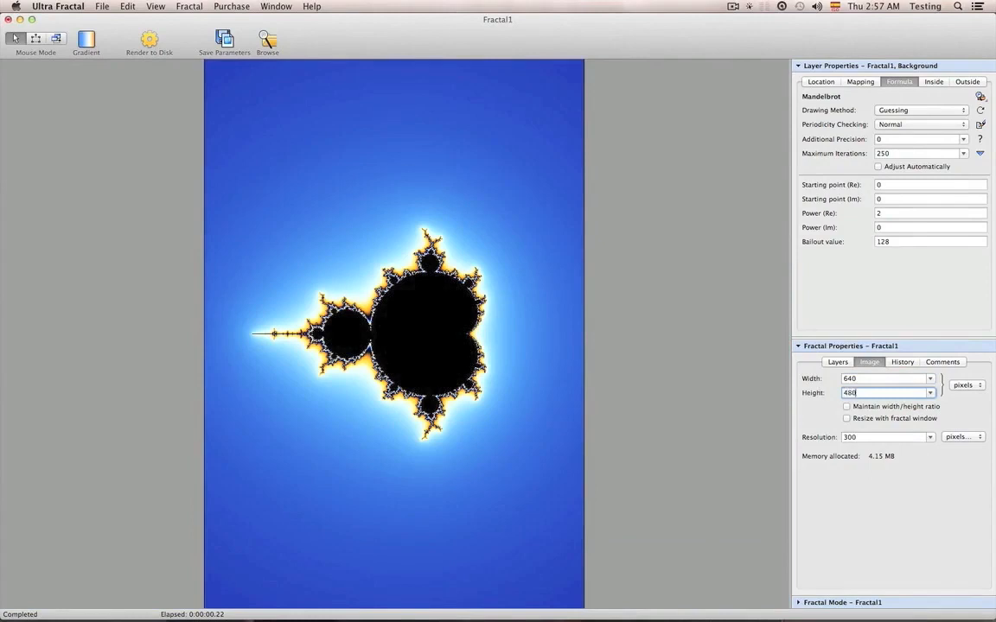
pyautogui.press('Return')
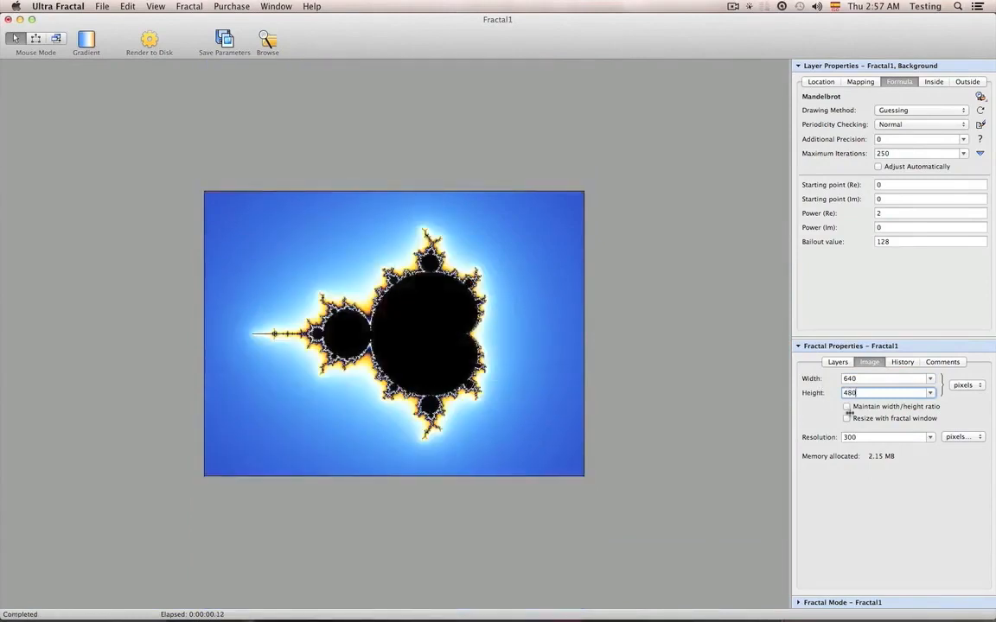
# Maintain the image's width/height ratio and set the width to 900 pixels.
pyautogui.click(847, 406)
pyautogui.moveTo(876, 382); pyautogui.dragTo(810, 382)
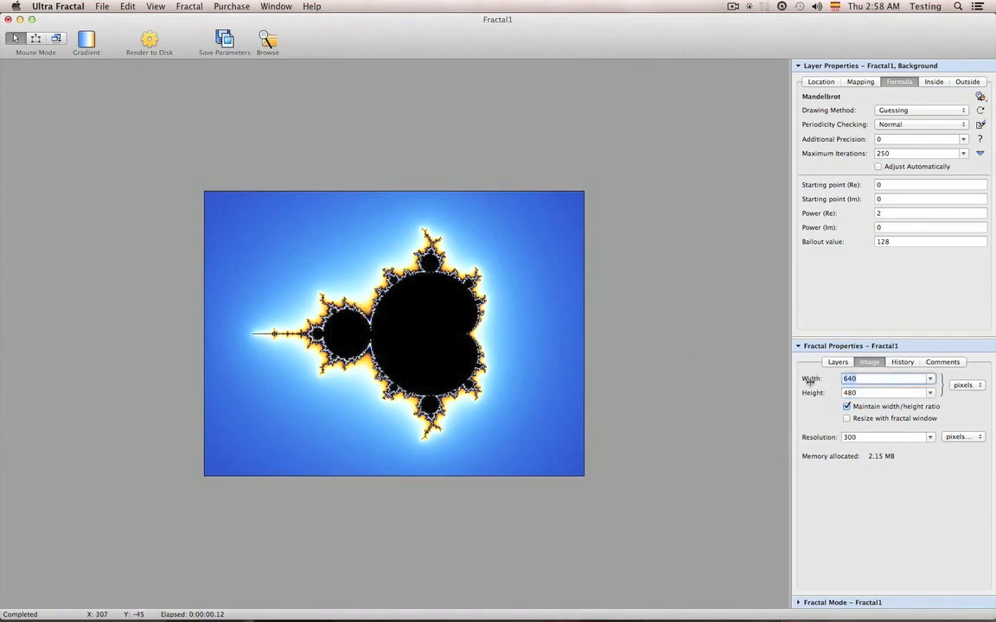
pyautogui.write('900')
pyautogui.press('Return')
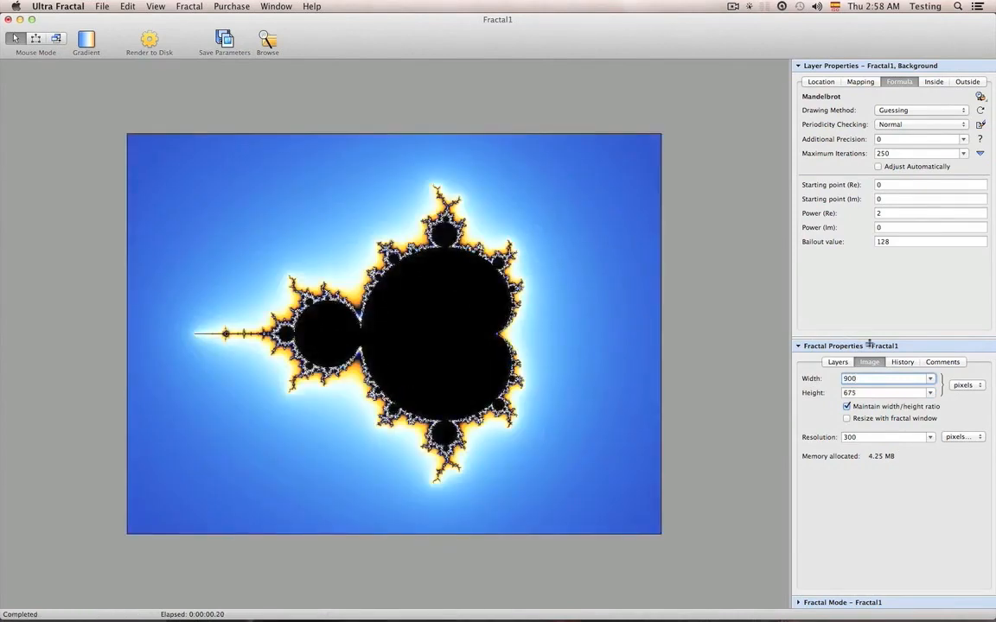
# Set the image width to 1000 pixels with the width/height ratio maintained.
pyautogui.moveTo(862, 379); pyautogui.dragTo(829, 378)
pyautogui.write('1')
pyautogui.press('Return')
pyautogui.write('0')
pyautogui.press('Return')
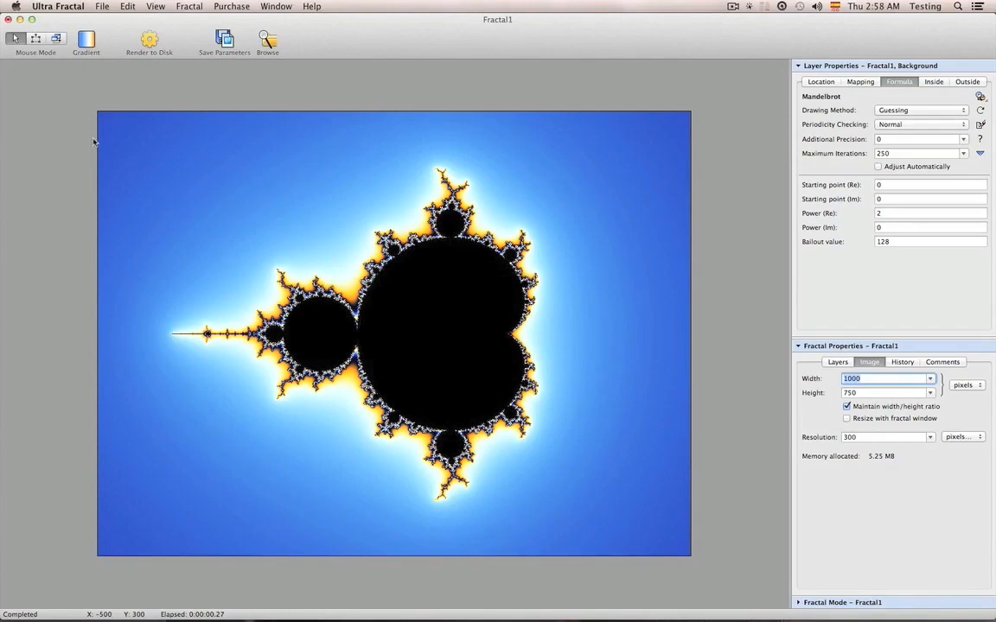
# Open the Preferences, move the dialog aside and show the Fractal options.
pyautogui.press('super+comma')
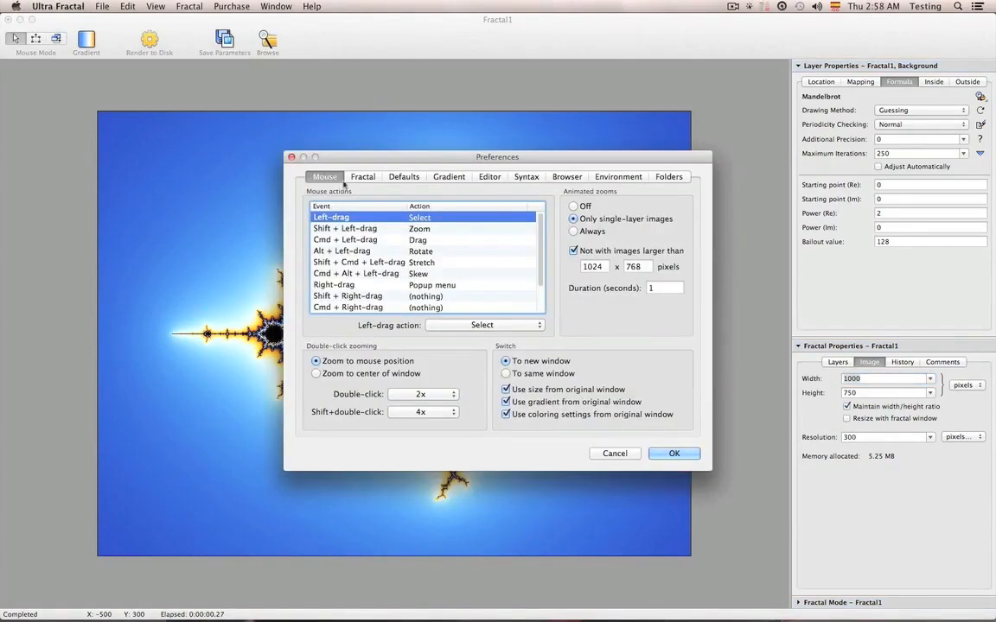
pyautogui.moveTo(393, 157); pyautogui.dragTo(170, 221)
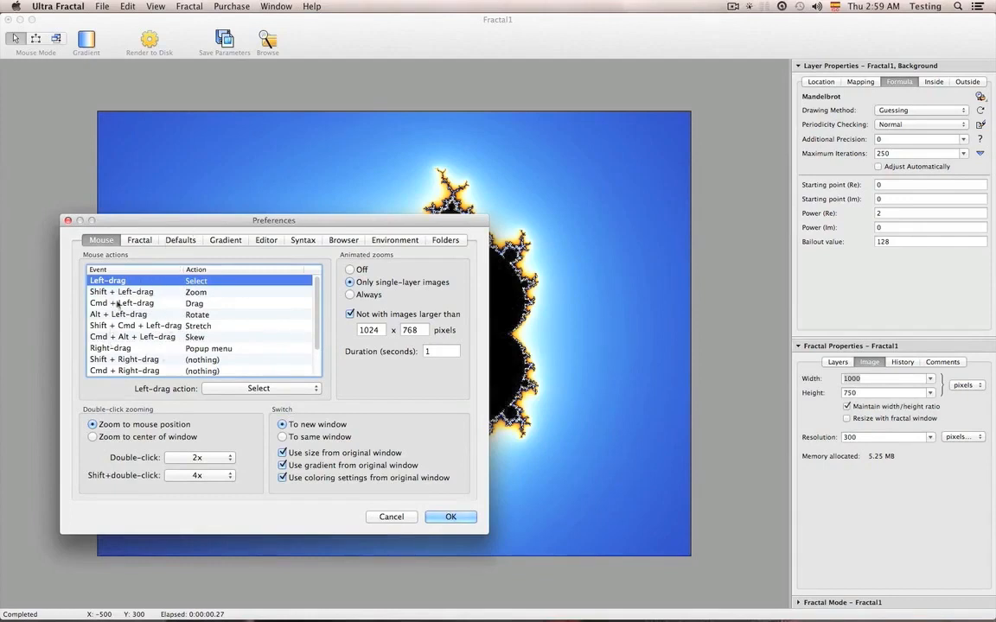
pyautogui.click(138, 239)
pyautogui.moveTo(147, 223); pyautogui.dragTo(126, 232)
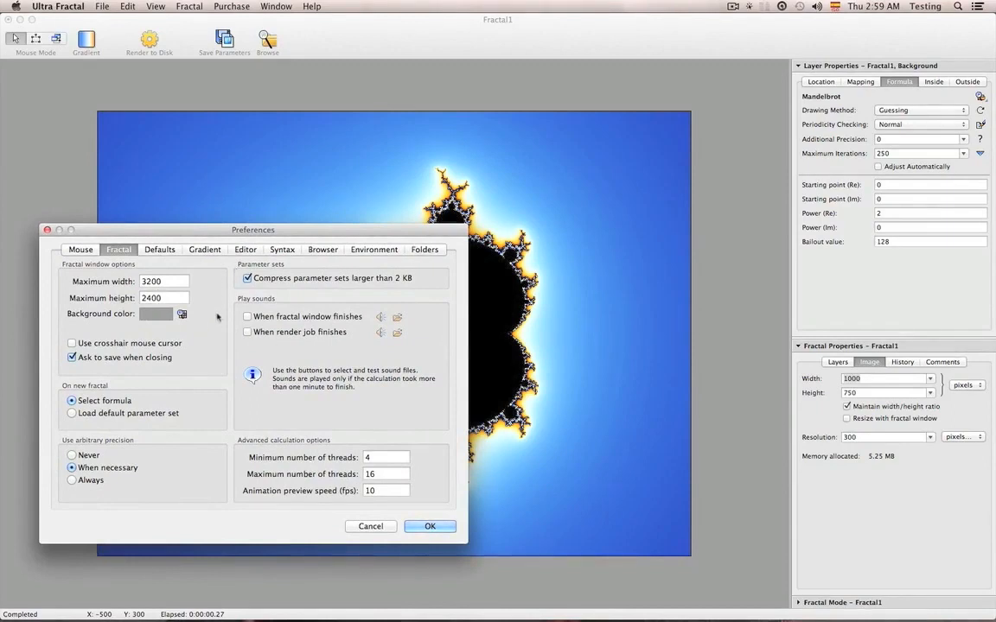
# Try out a muted brown background color for the fractal window by adjusting red, hue, saturation and luminance.
pyautogui.click(153, 314)
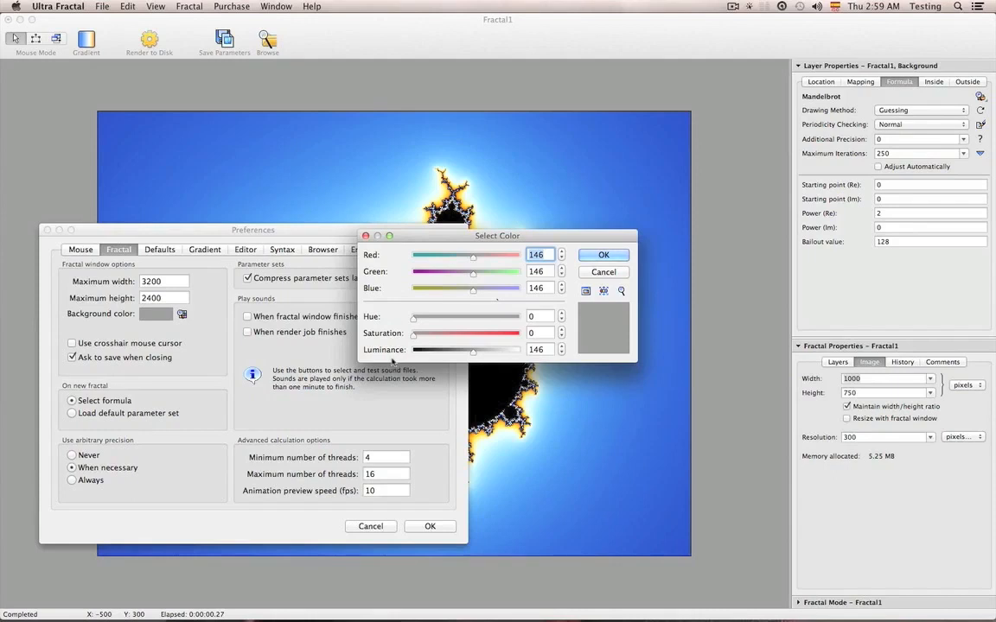
pyautogui.click(504, 258)
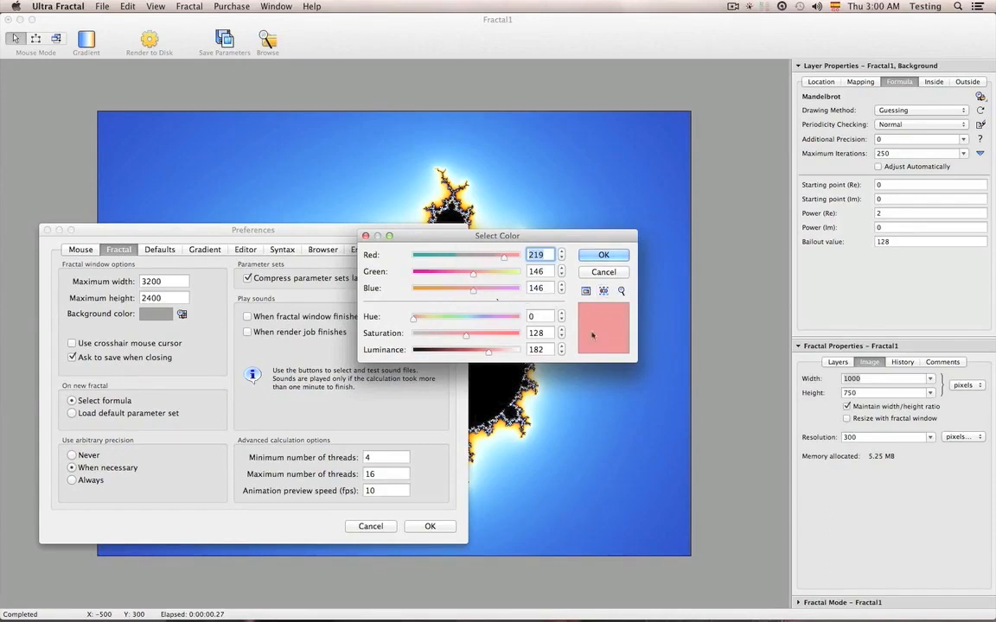
pyautogui.click(417, 319)
pyautogui.moveTo(417, 322); pyautogui.dragTo(429, 321)
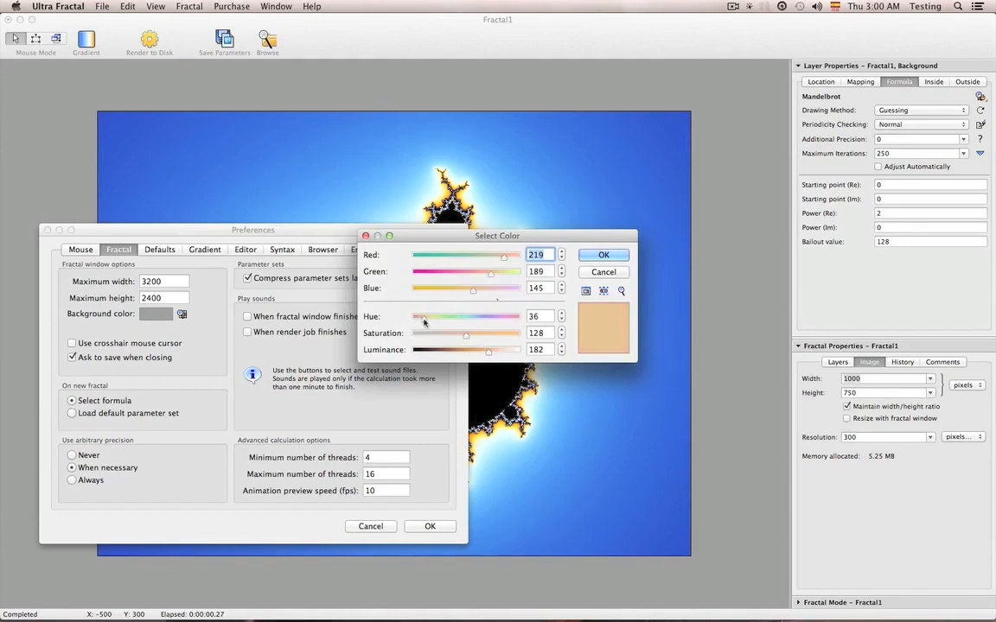
pyautogui.moveTo(490, 355); pyautogui.dragTo(525, 338)
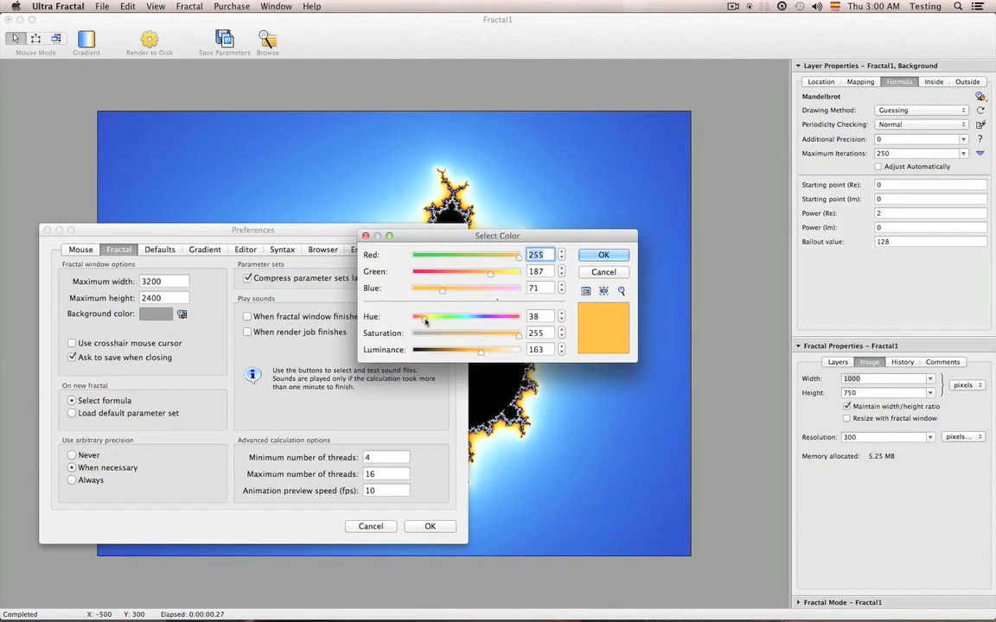
pyautogui.moveTo(481, 351); pyautogui.dragTo(450, 352)
pyautogui.moveTo(465, 337); pyautogui.dragTo(457, 336)
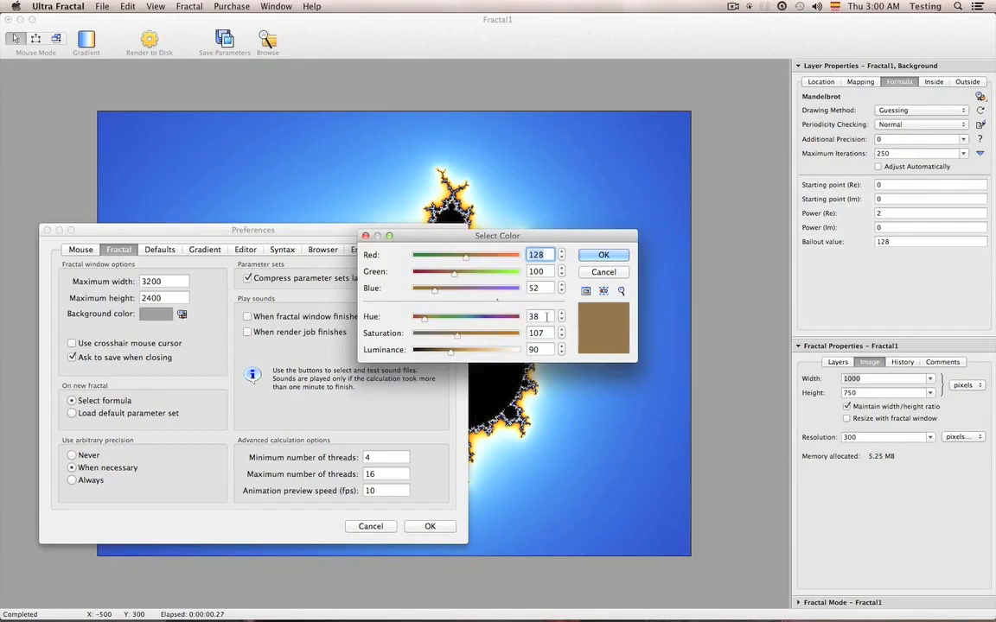
# Try a background color with hue 35, saturation 53 and luminance 81, and dismiss the Preferences without saving.
pyautogui.doubleClick(537, 316)
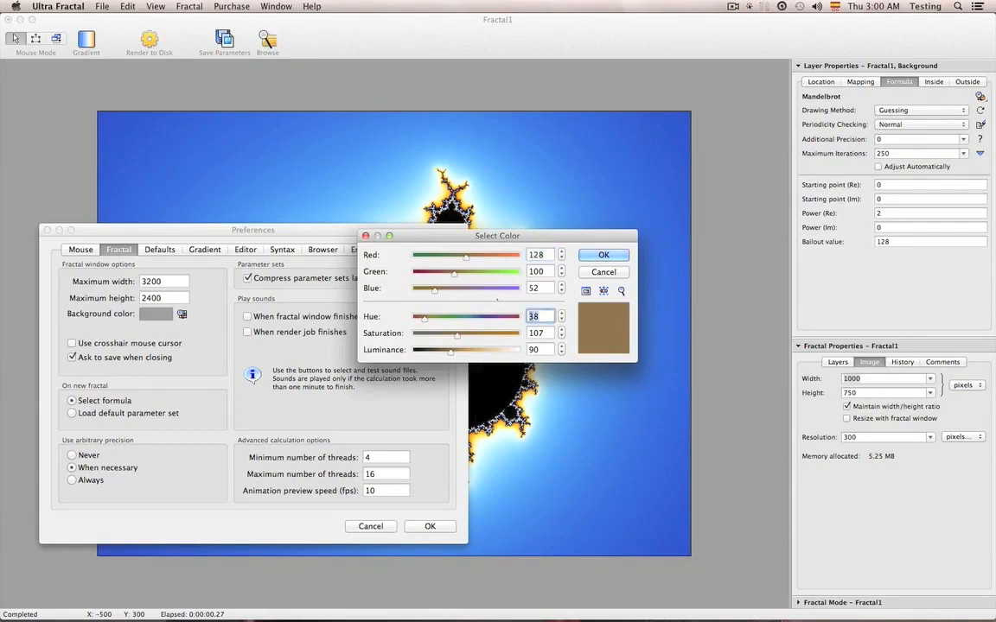
pyautogui.write('35')
pyautogui.press('Tab')
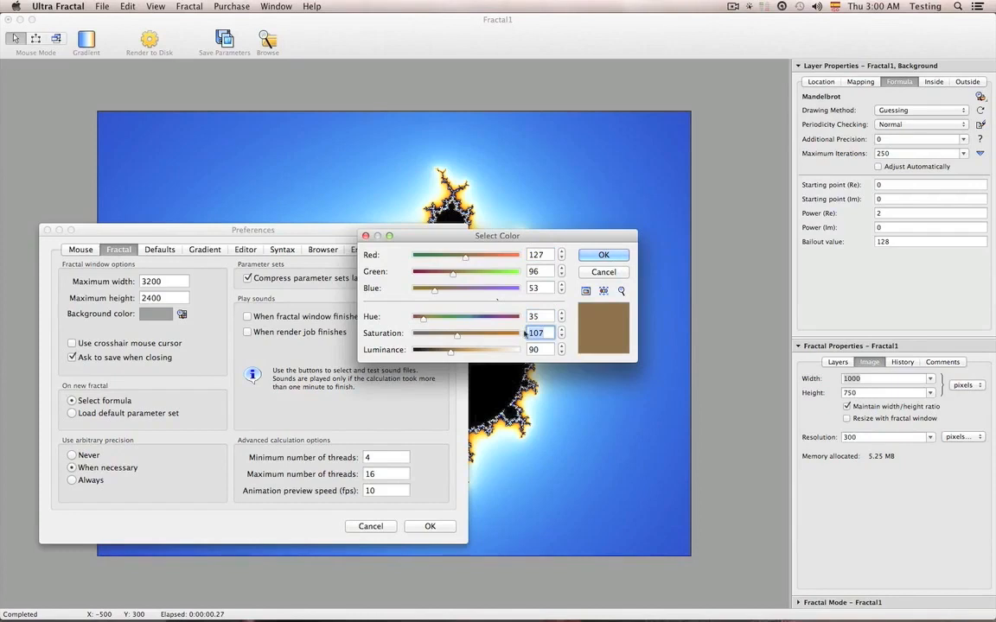
pyautogui.write('53')
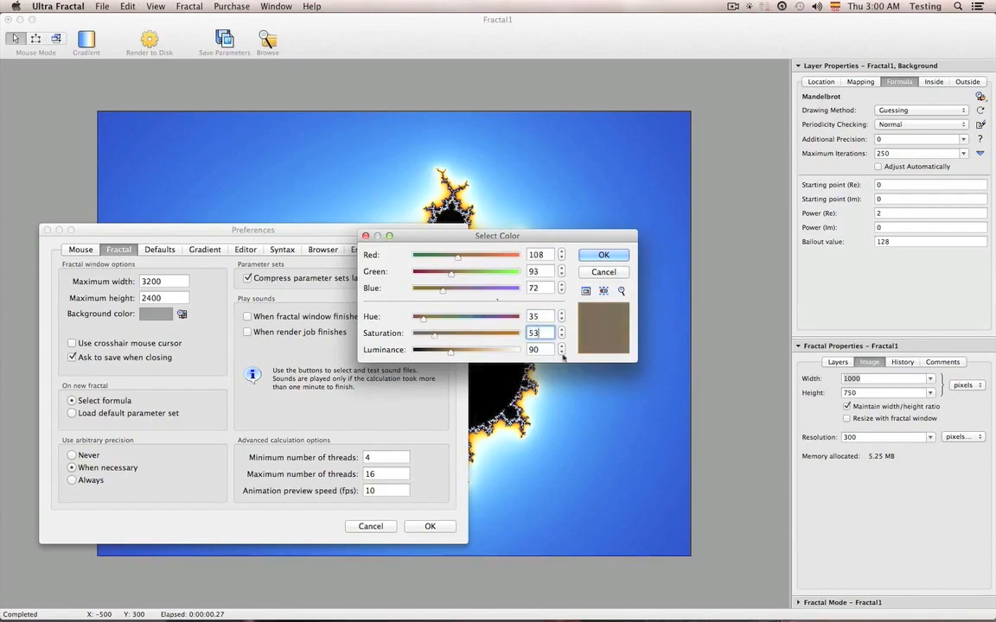
pyautogui.press('Tab')
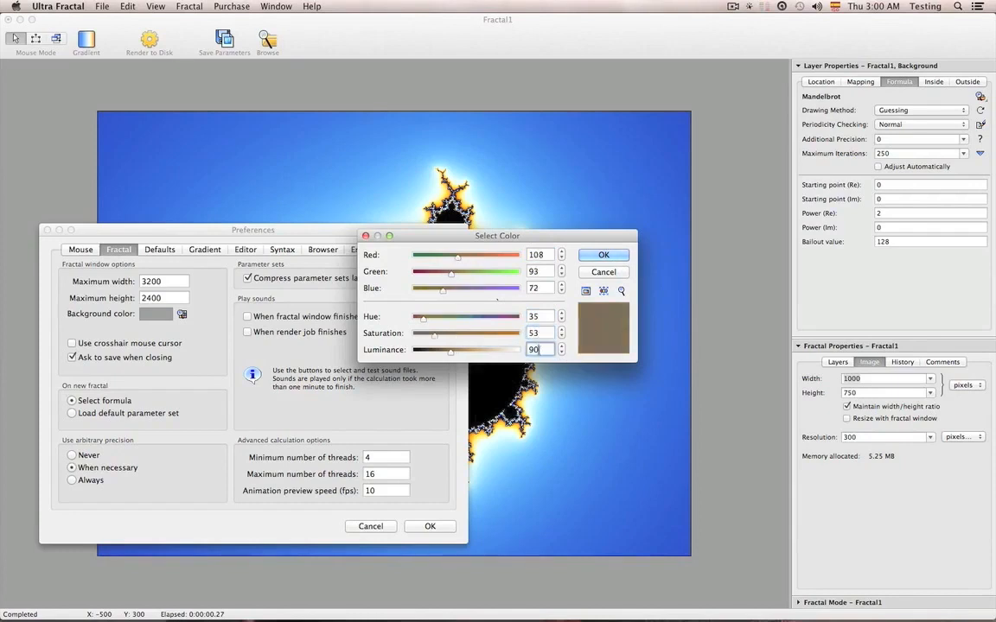
pyautogui.write('81')
pyautogui.click(603, 255)
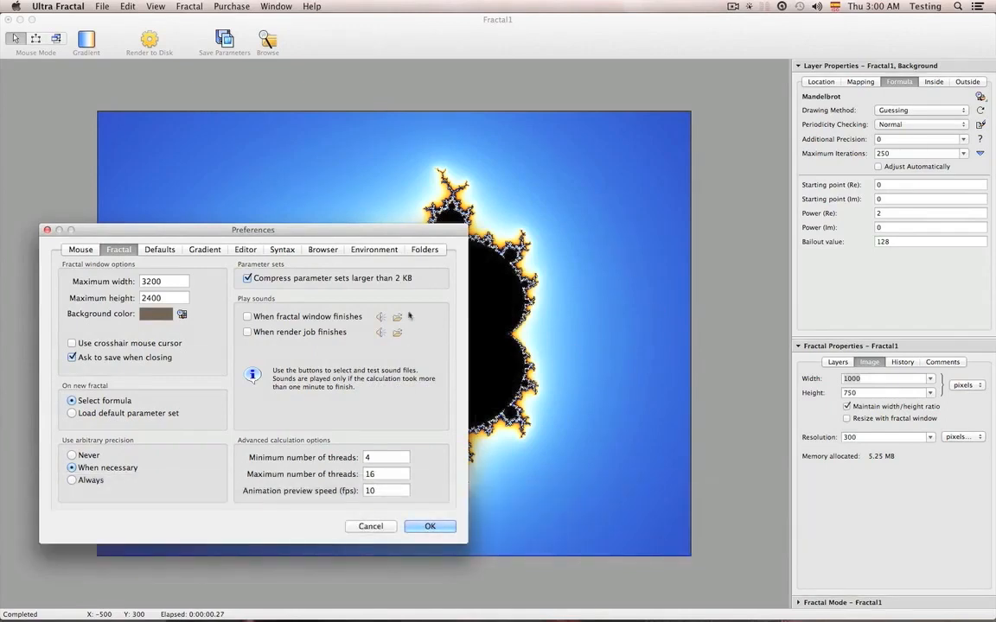
pyautogui.moveTo(410, 316); pyautogui.dragTo(425, 299)
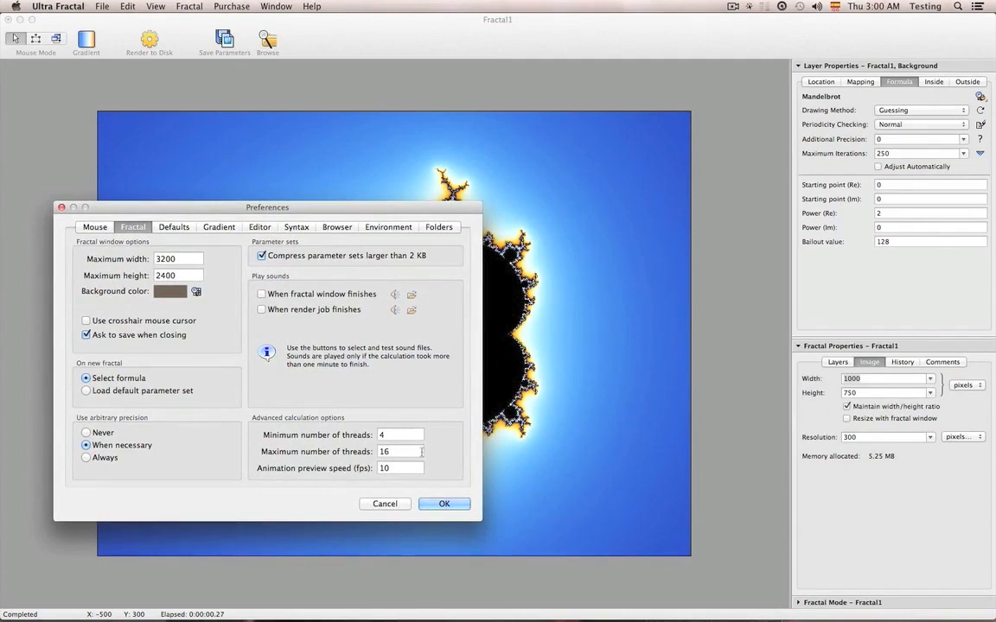
pyautogui.press('Escape')
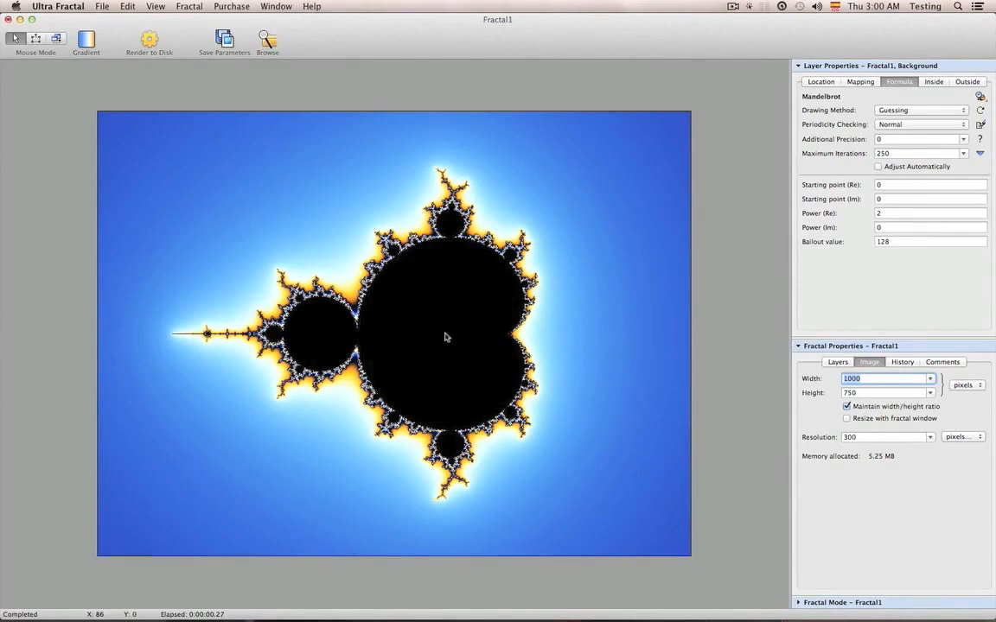
# Reopen the Preferences and set the fractal window's background color to hue 34, saturation 53 and luminance 81.
pyautogui.press('super')
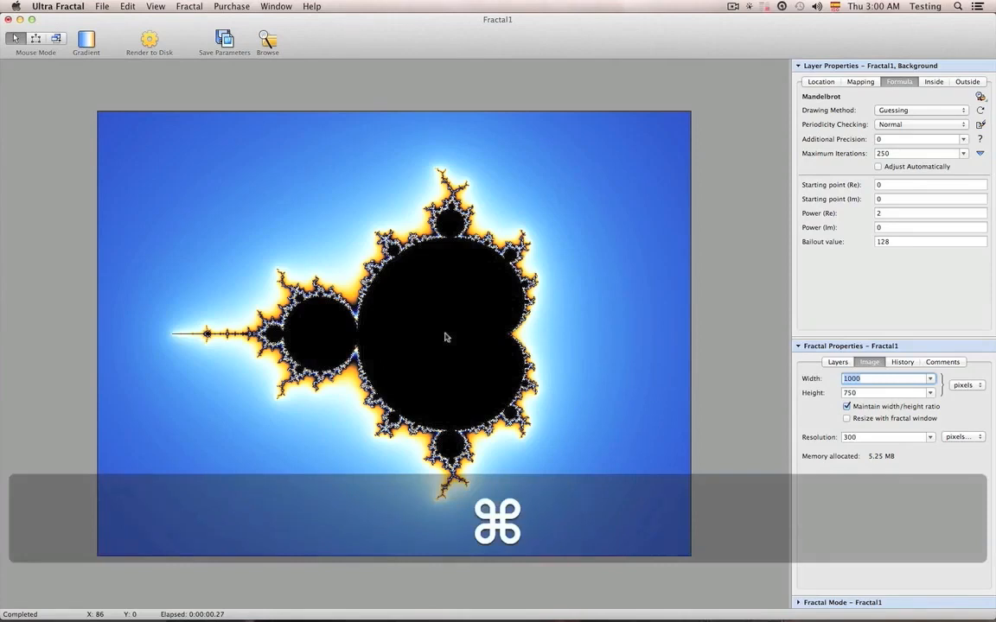
pyautogui.press('super+comma')
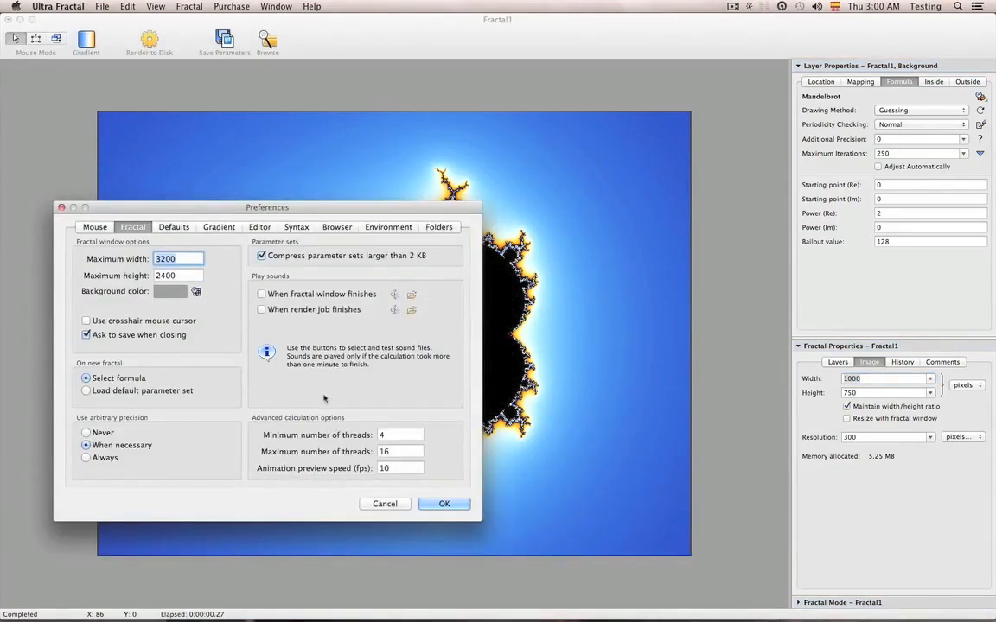
pyautogui.click(164, 290)
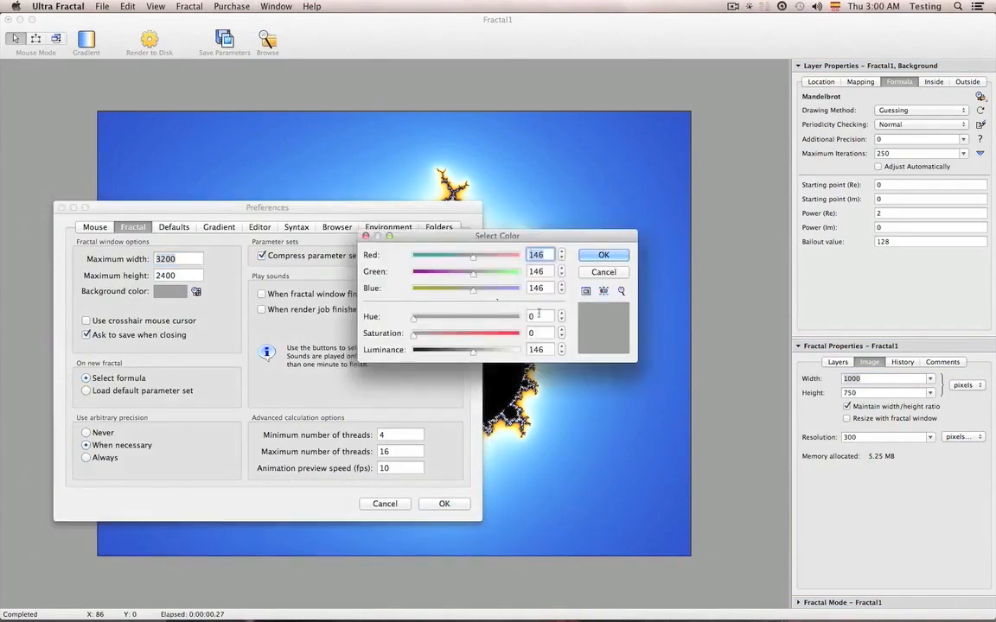
pyautogui.moveTo(537, 316); pyautogui.dragTo(513, 318)
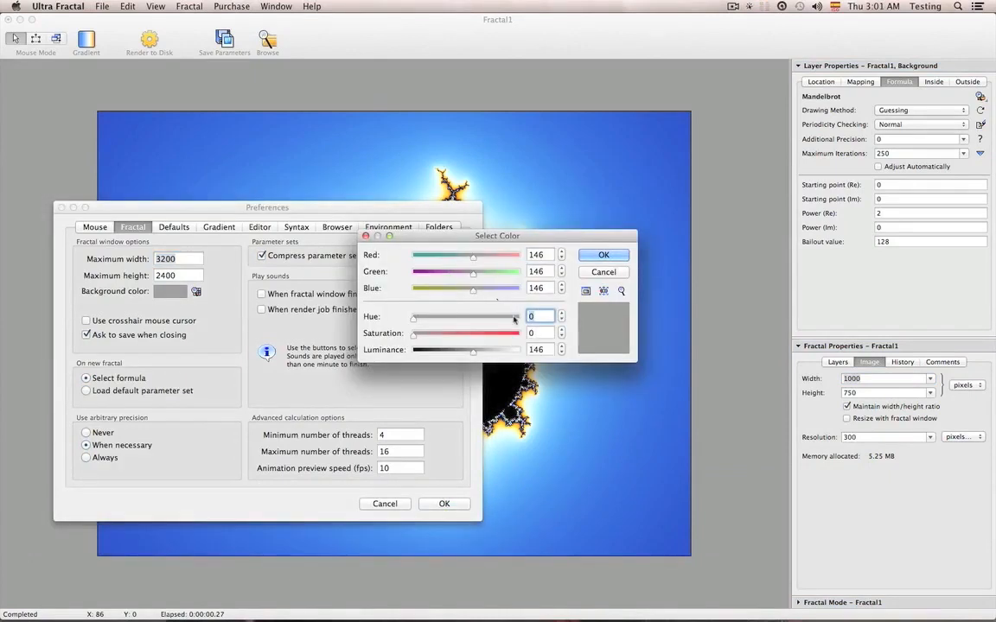
pyautogui.write('34')
pyautogui.moveTo(540, 333); pyautogui.dragTo(529, 334)
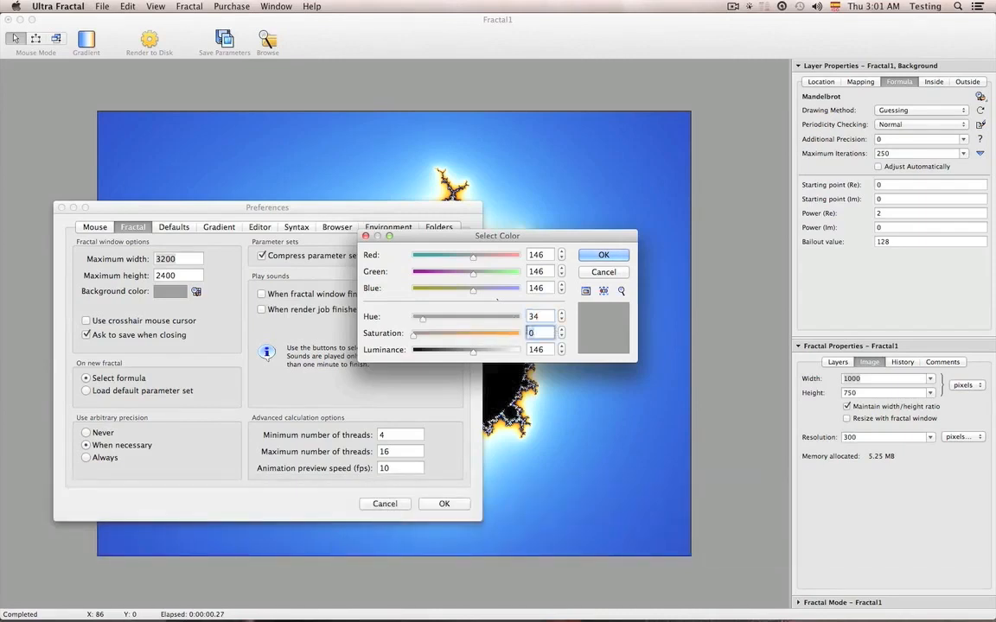
pyautogui.write('53')
pyautogui.press('Tab')
pyautogui.write('81')
pyautogui.press('Return')
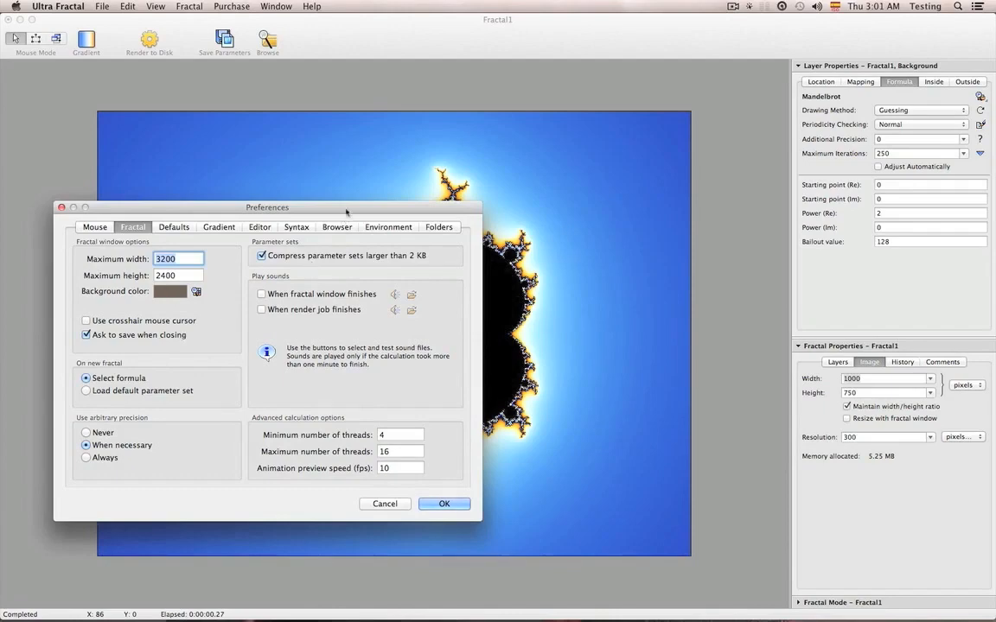
pyautogui.moveTo(347, 211); pyautogui.dragTo(329, 201)
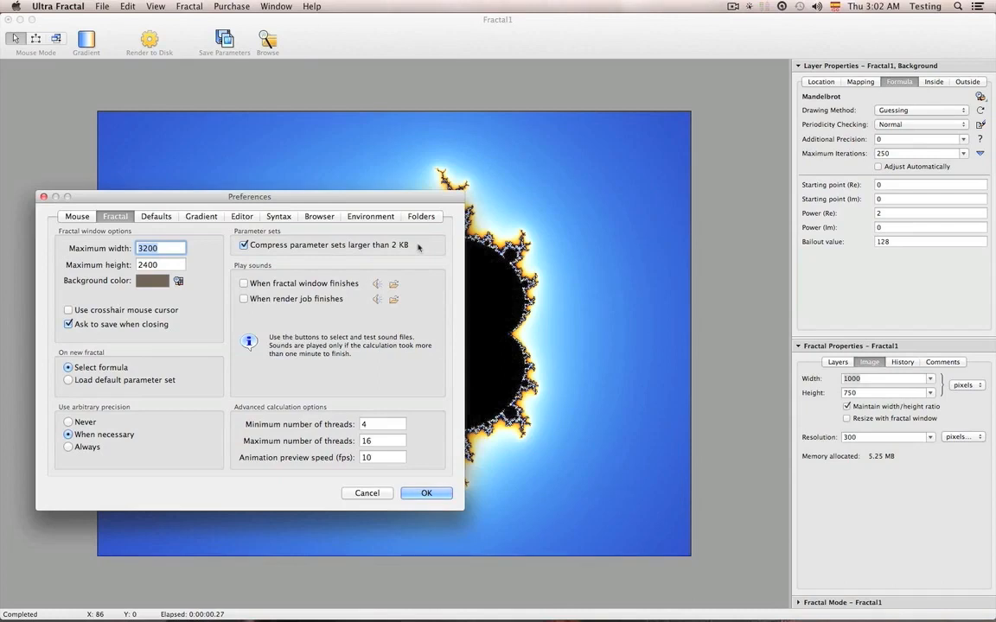
# Review the Defaults, Gradient and Editor pages of the Preferences.
pyautogui.click(156, 216)
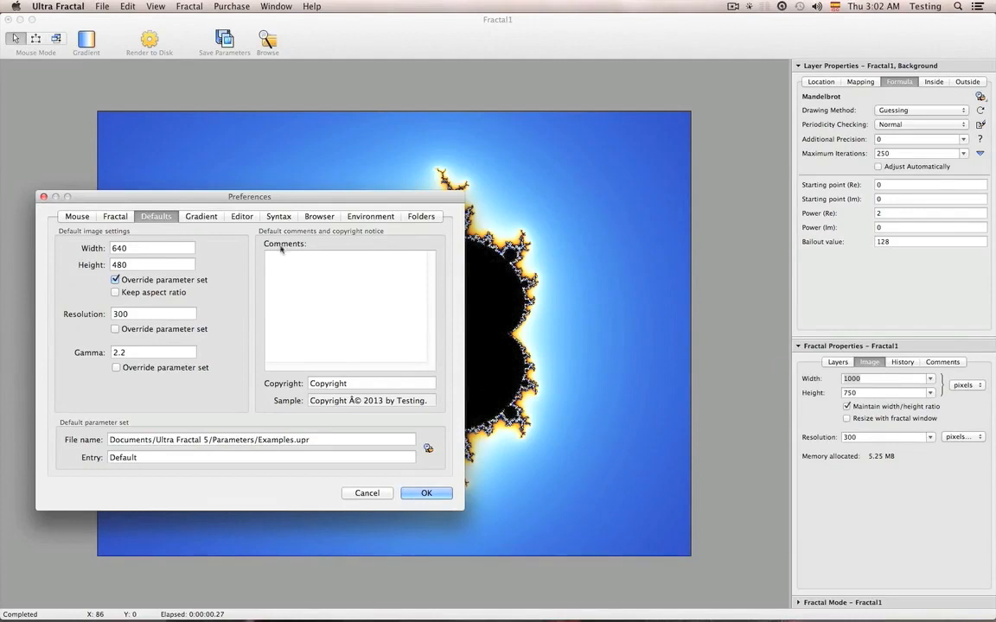
pyautogui.click(203, 216)
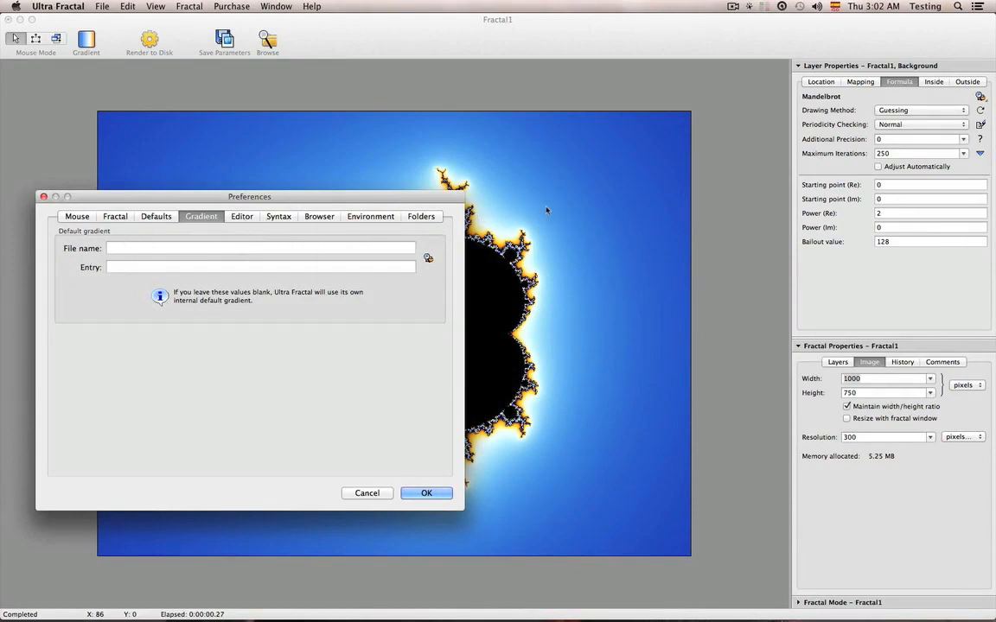
pyautogui.click(246, 220)
pyautogui.click(198, 216)
pyautogui.click(234, 217)
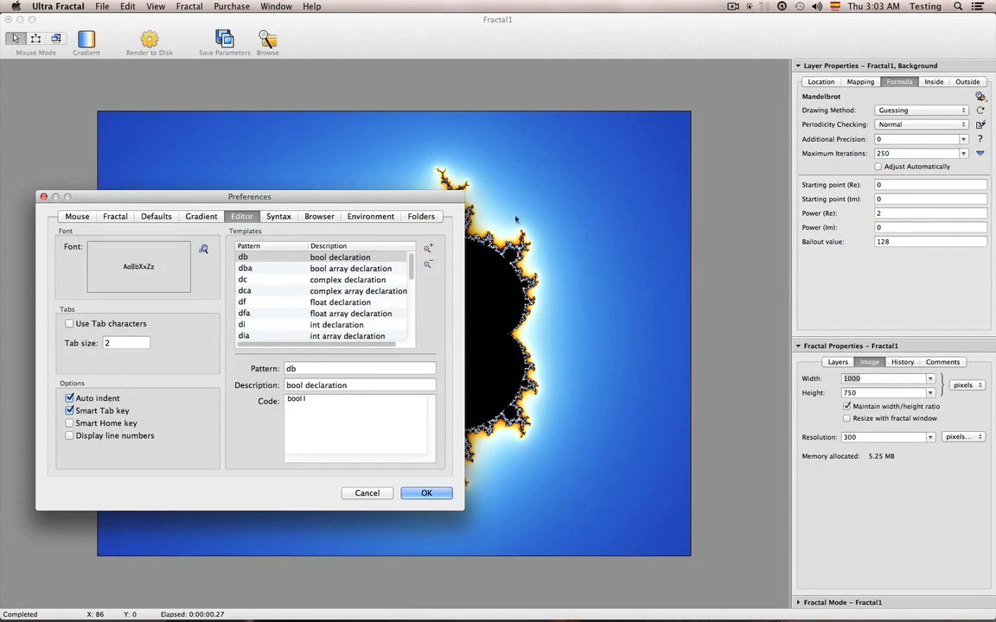
pyautogui.moveTo(387, 202); pyautogui.dragTo(375, 208)
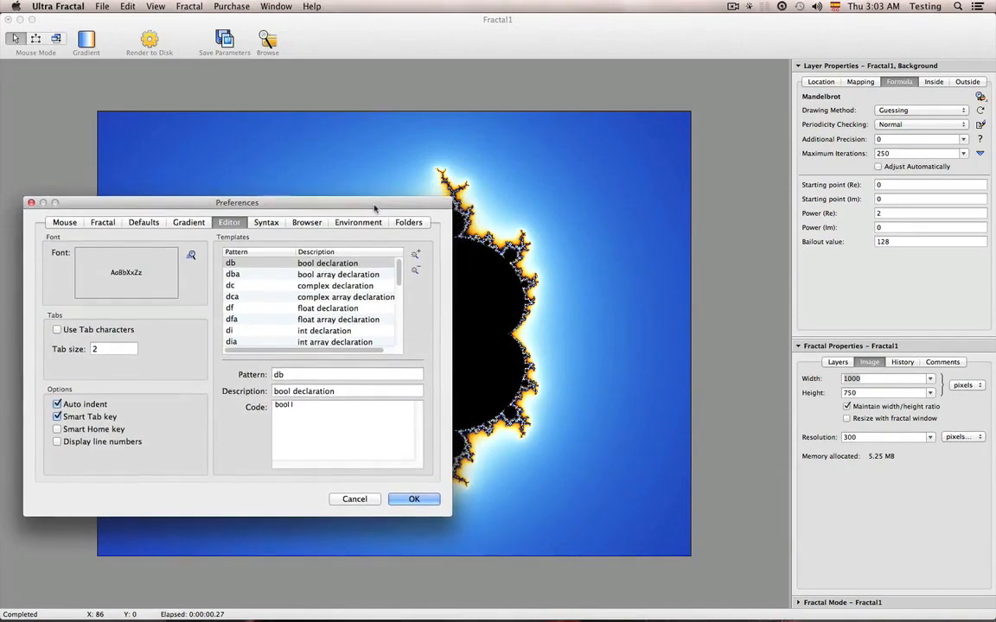
# Review the Syntax, Browser and Environment preferences, and save the Preferences with the new background color.
pyautogui.click(266, 222)
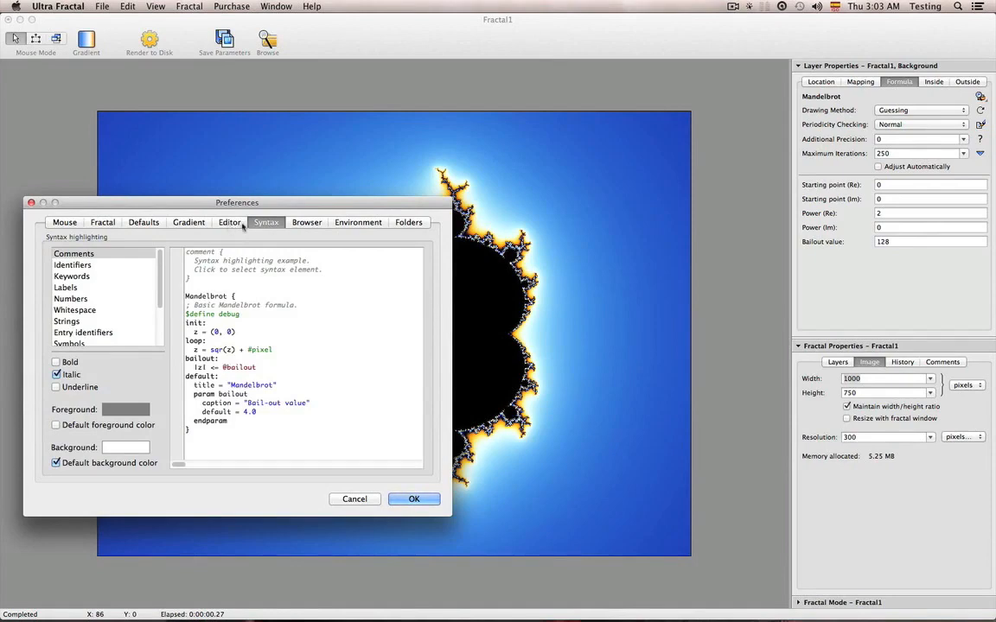
pyautogui.click(239, 224)
pyautogui.click(302, 224)
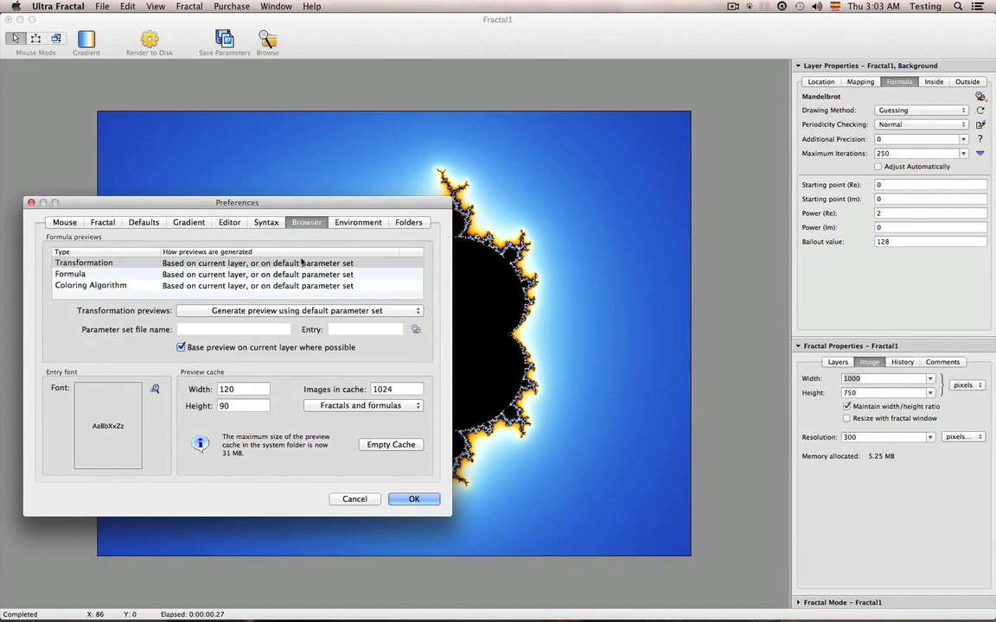
pyautogui.click(348, 224)
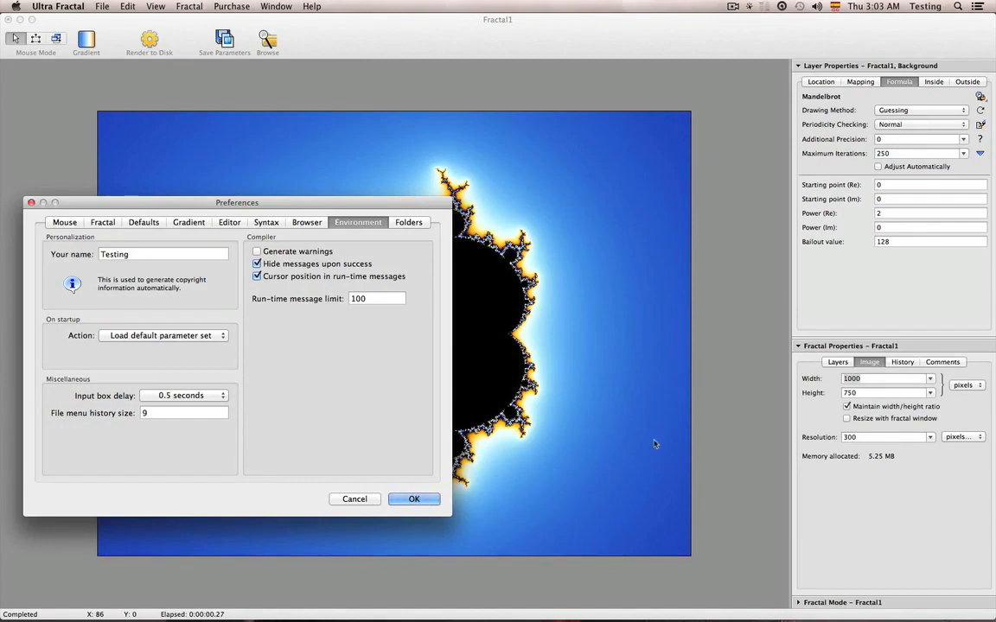
pyautogui.click(415, 499)
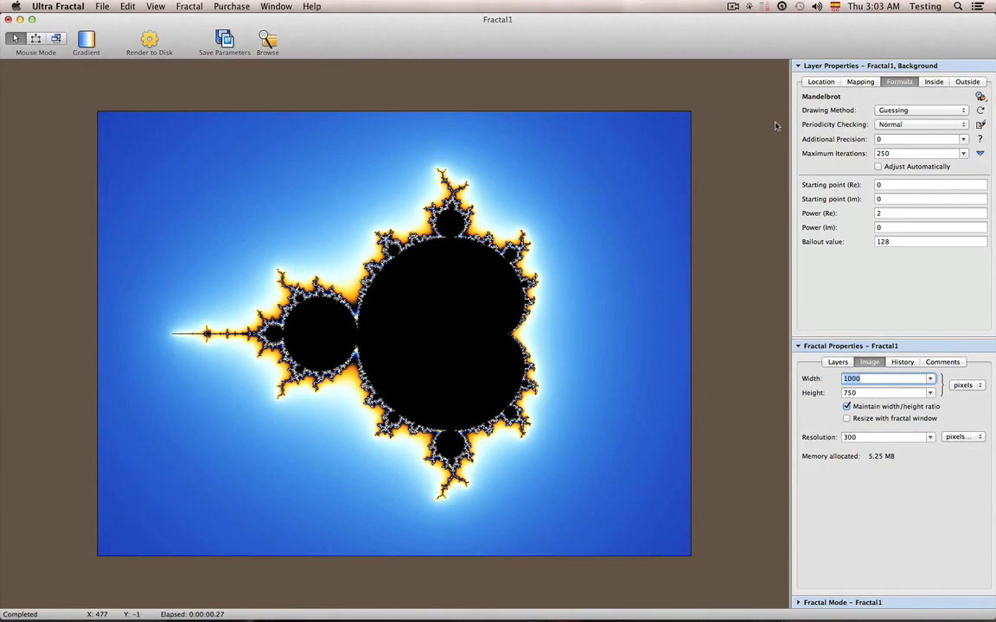
# Open the license entry dialog, examine where the license key goes, and dismiss it without entering one.
pyautogui.press('shift+super')
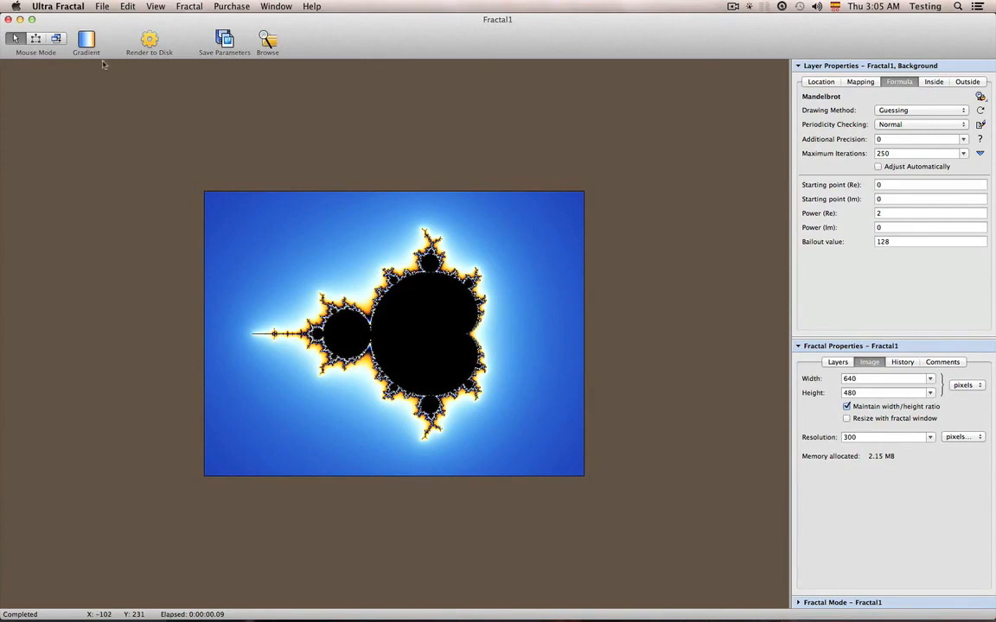
pyautogui.click(103, 9)
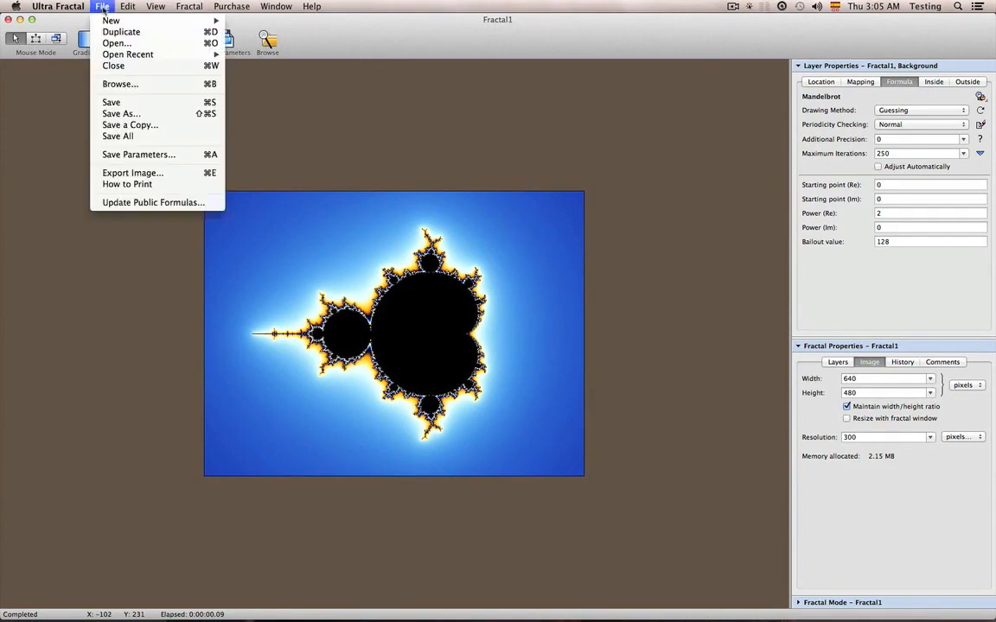
pyautogui.moveTo(66, 9)
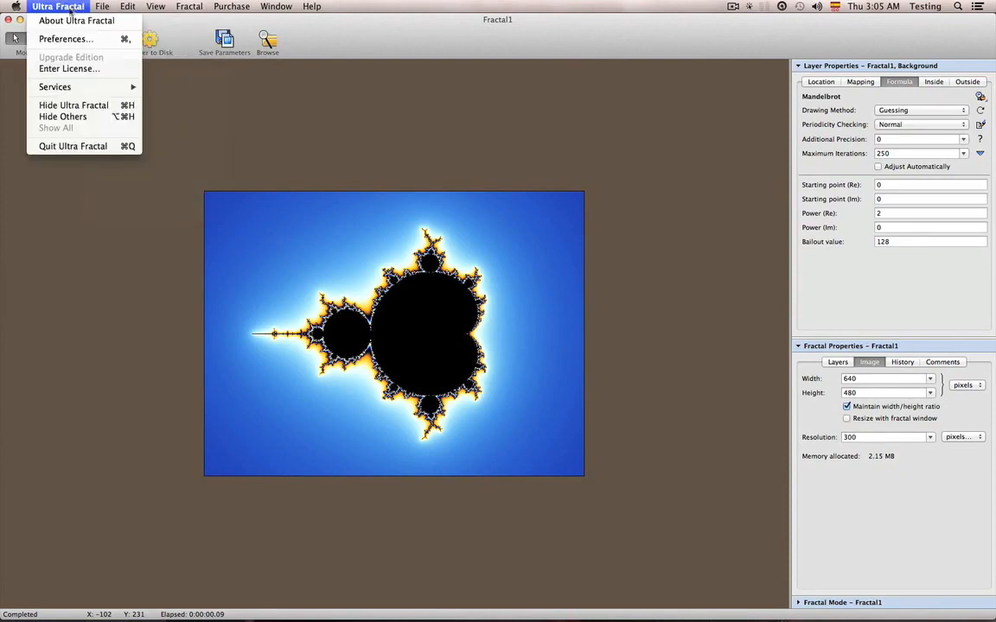
pyautogui.click(70, 69)
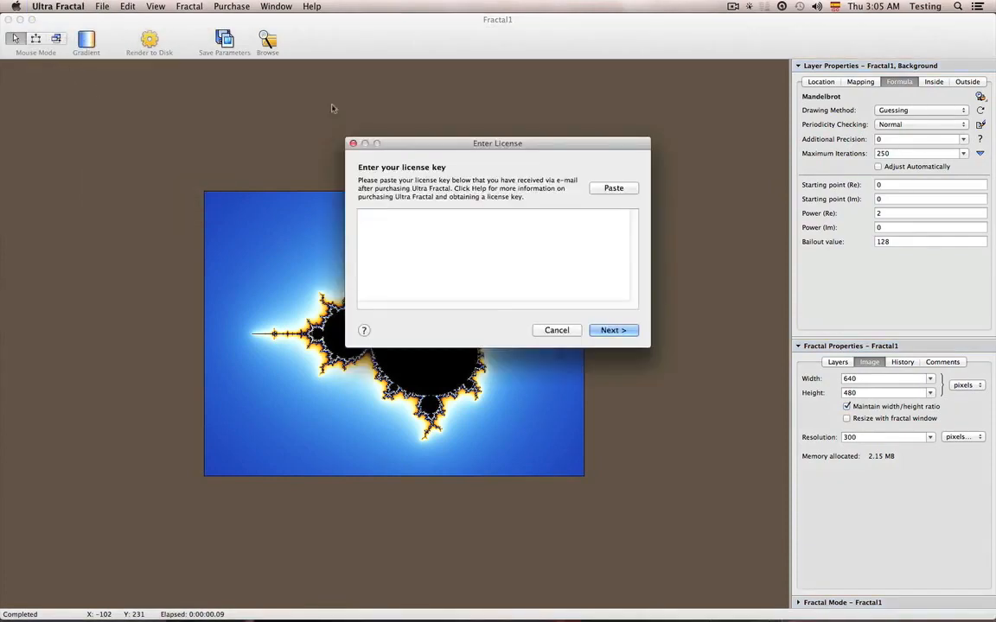
pyautogui.moveTo(449, 144); pyautogui.dragTo(341, 153)
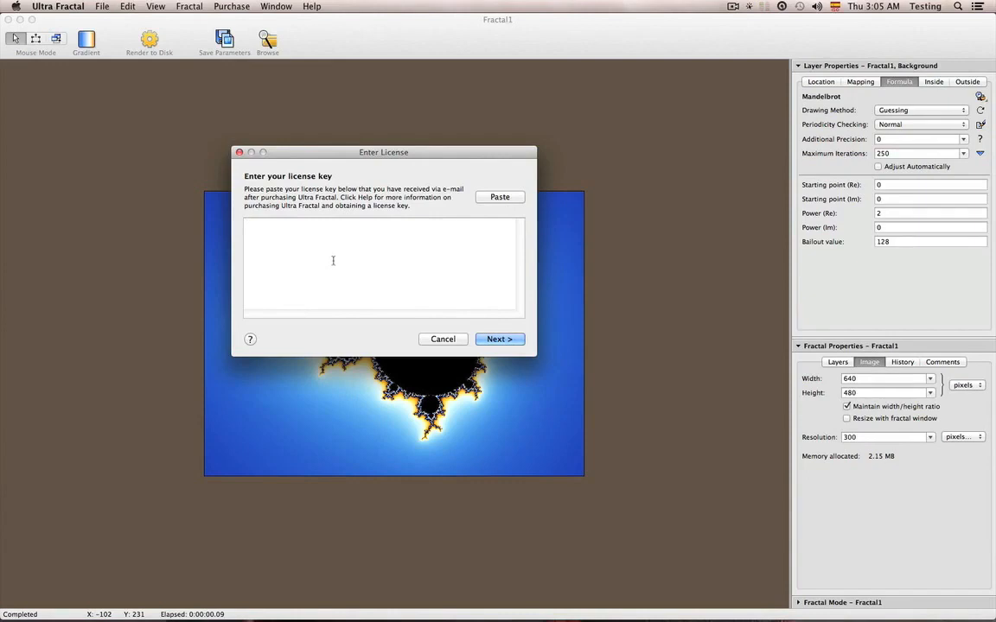
pyautogui.click(439, 339)
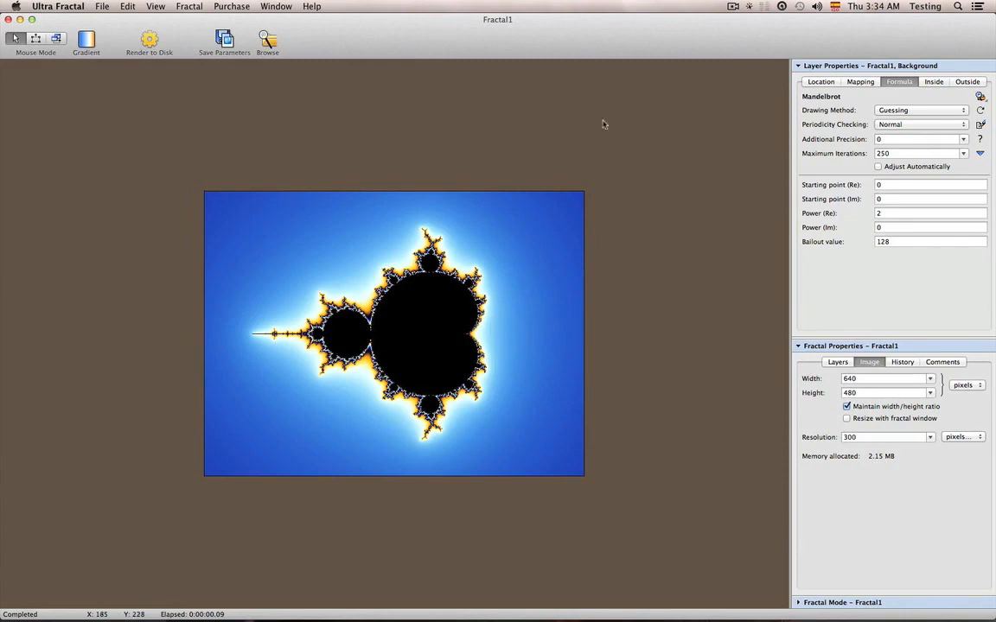
# Switch to Finder, examine the subfolders of Ultra Fractal 5 inside Documents, and return to the fractal window.
pyautogui.moveTo(692, 51); pyautogui.dragTo(705, 219)
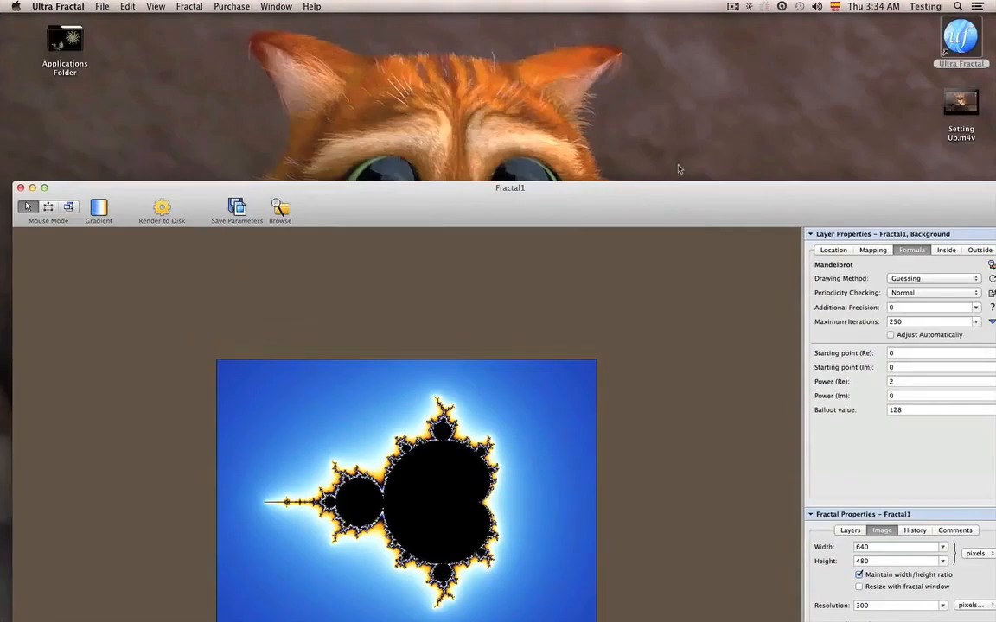
pyautogui.click(661, 132)
pyautogui.press('super+n')
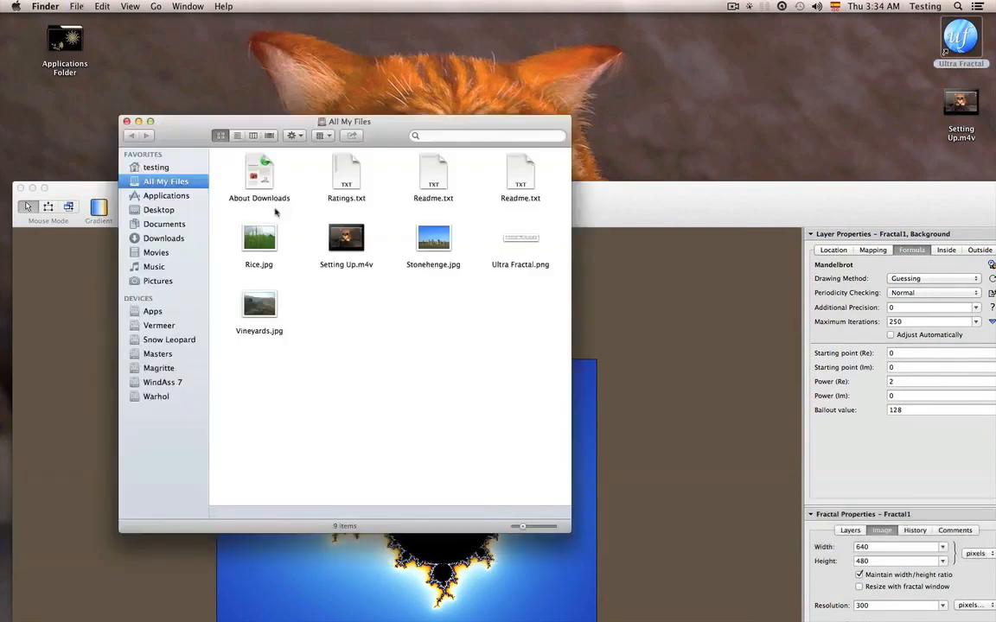
pyautogui.click(126, 122)
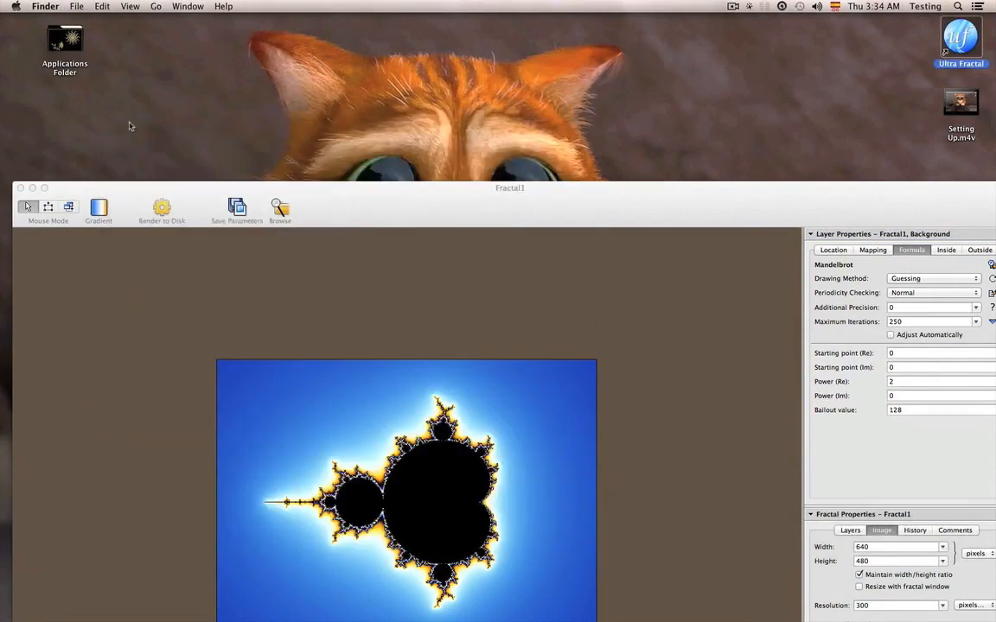
pyautogui.press('shift+super+o')
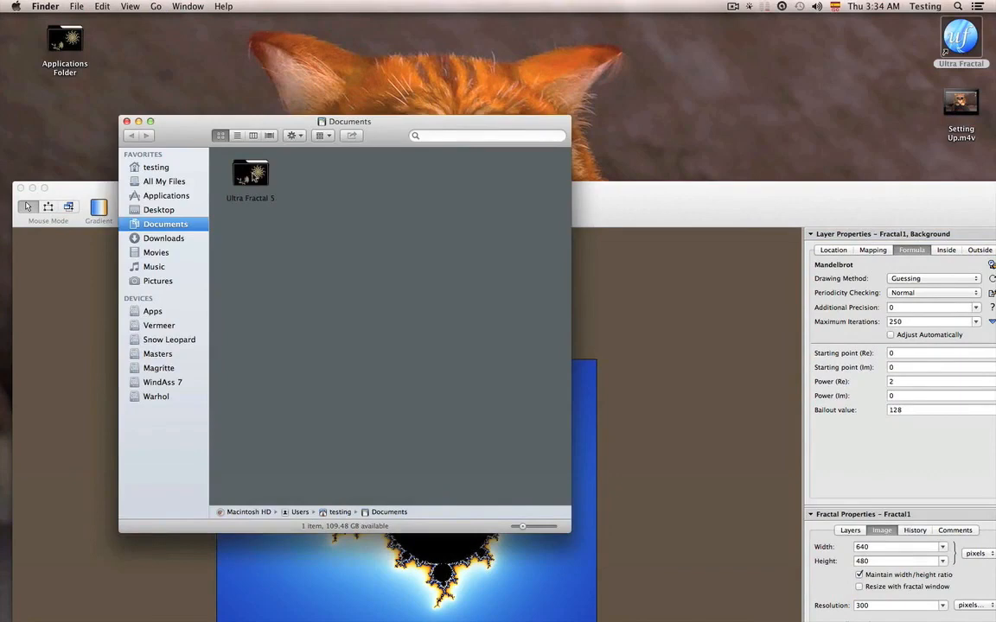
pyautogui.moveTo(392, 126); pyautogui.dragTo(390, 119)
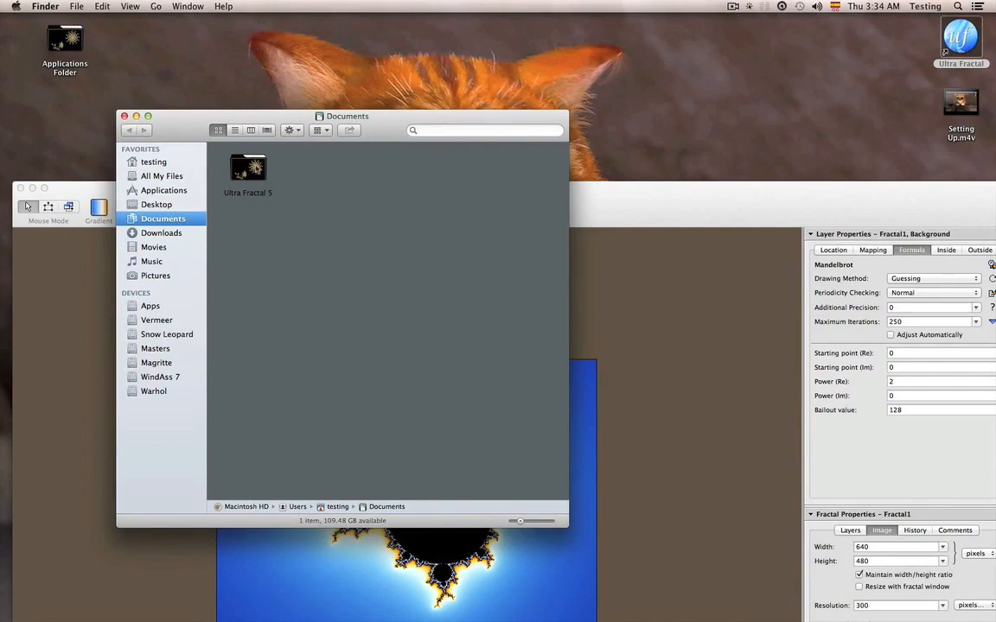
pyautogui.doubleClick(248, 173)
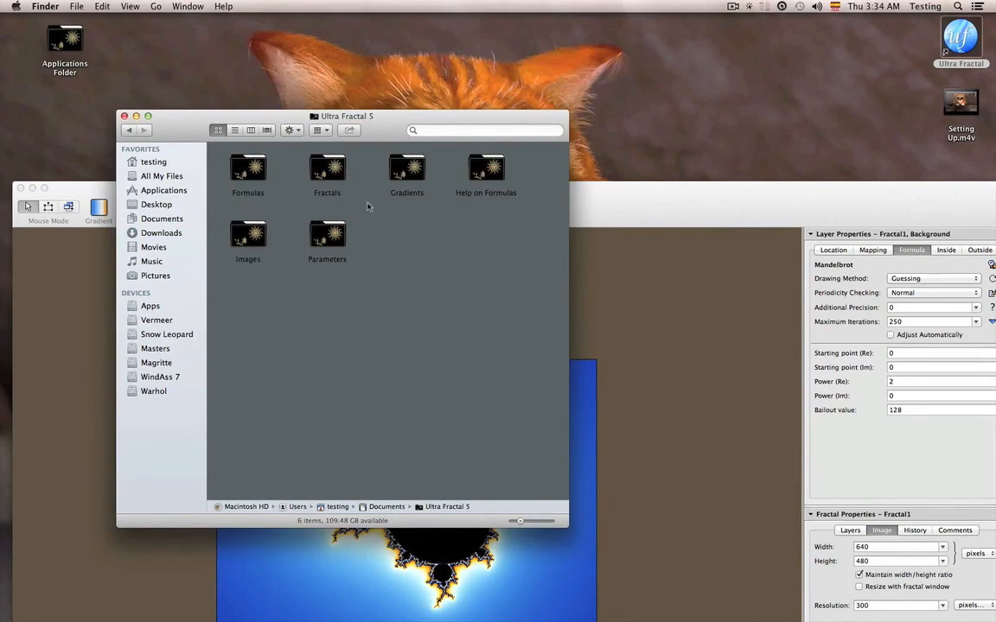
pyautogui.click(125, 116)
pyautogui.moveTo(378, 187); pyautogui.dragTo(362, 26)
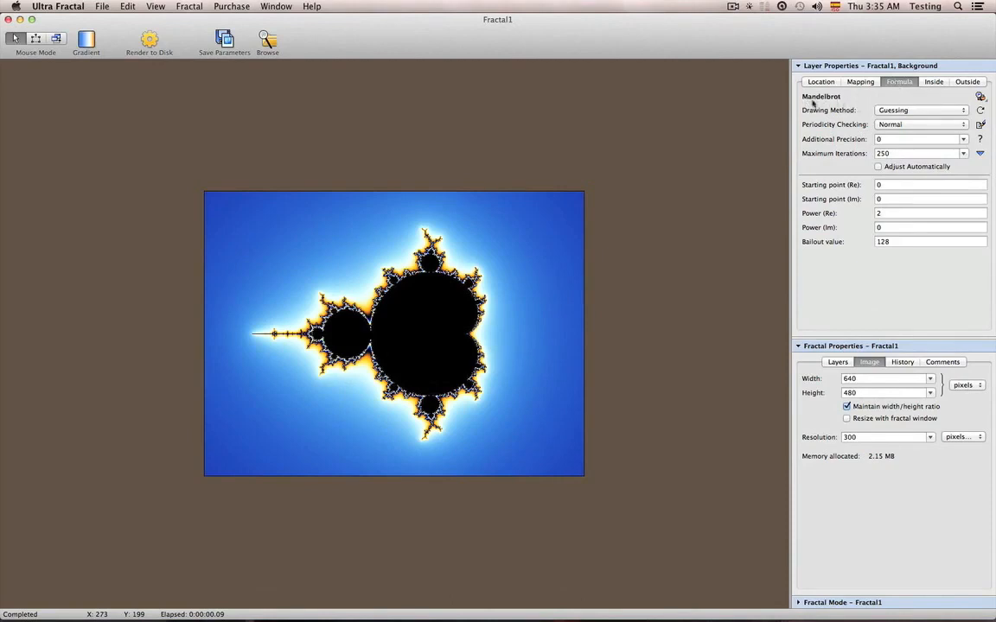
# Examine the fractal formulas in Standard.ufm and the Public folder, and leave the Mandelbrot formula selection without choosing another.
pyautogui.click(980, 97)
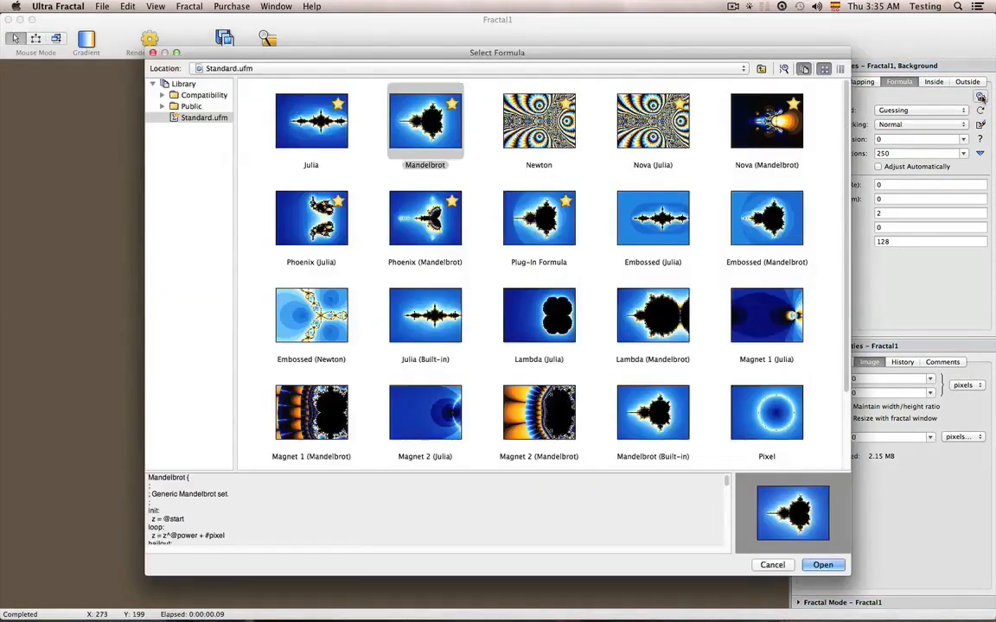
pyautogui.moveTo(795, 51); pyautogui.dragTo(702, 70)
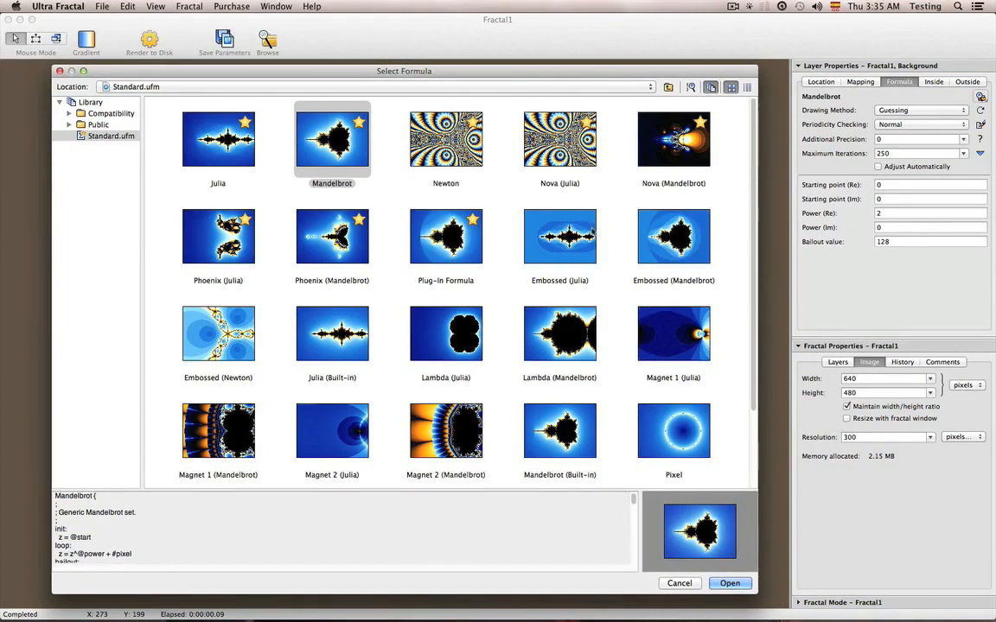
pyautogui.scroll(-3, 596, 231)
pyautogui.scroll(3, 593, 232)
pyautogui.click(99, 126)
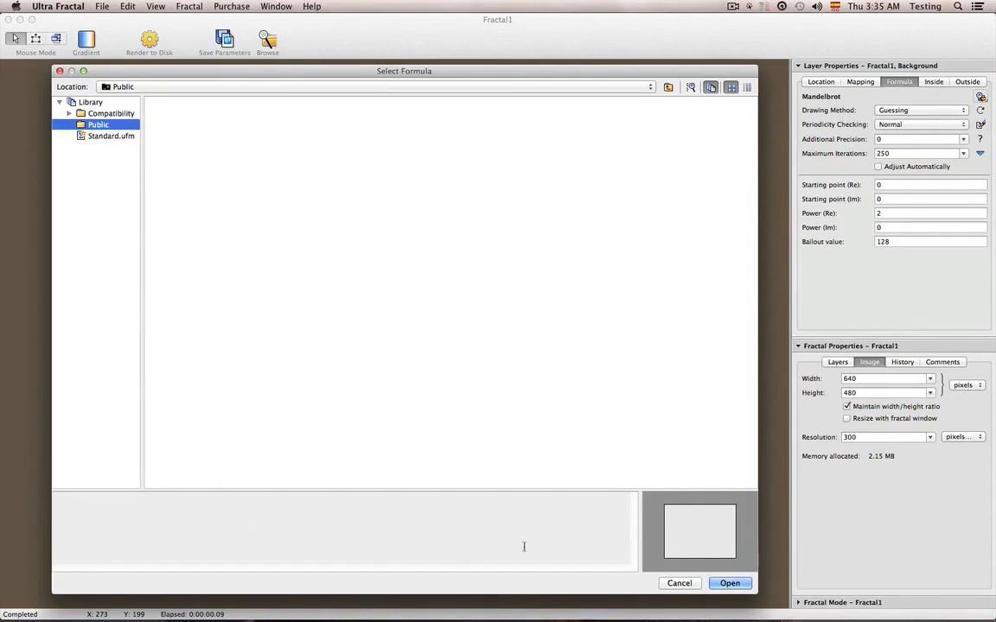
pyautogui.click(679, 585)
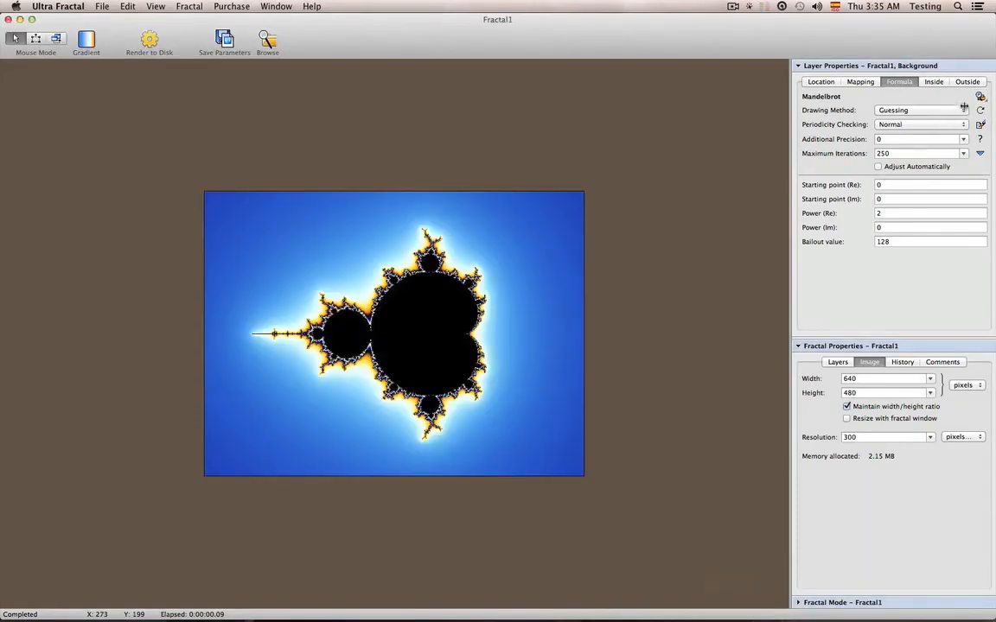
# Examine the outside coloring algorithms in Standard.ucl and the Public folder, and close the selection without choosing one.
pyautogui.click(967, 82)
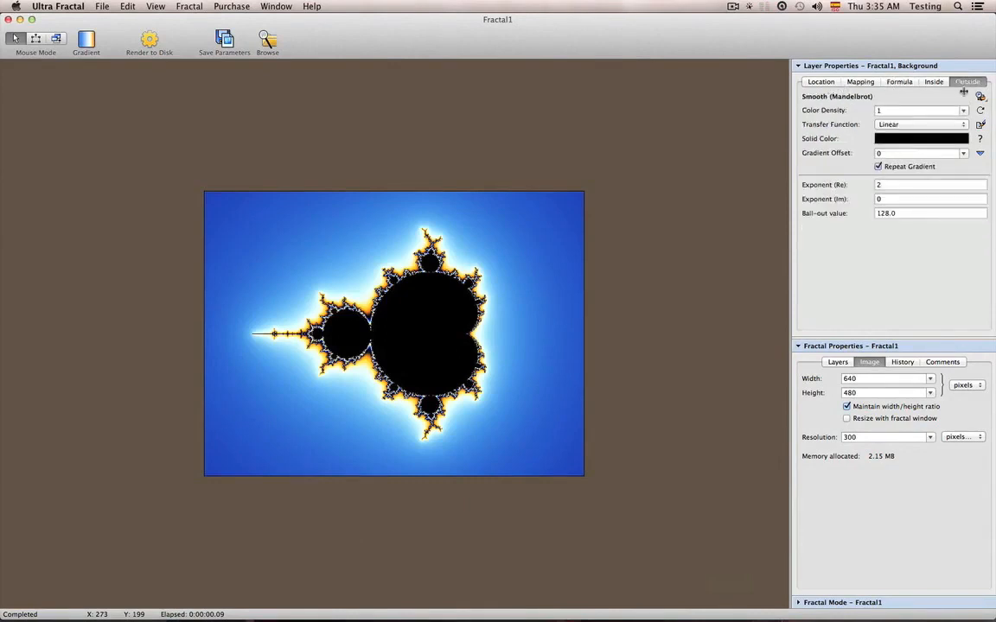
pyautogui.click(878, 93)
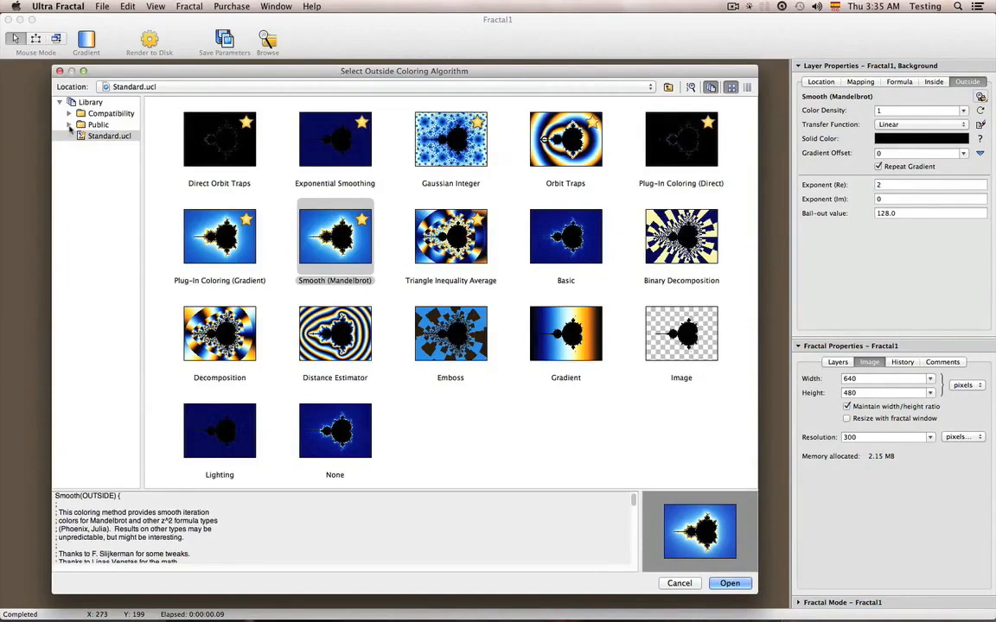
pyautogui.click(95, 124)
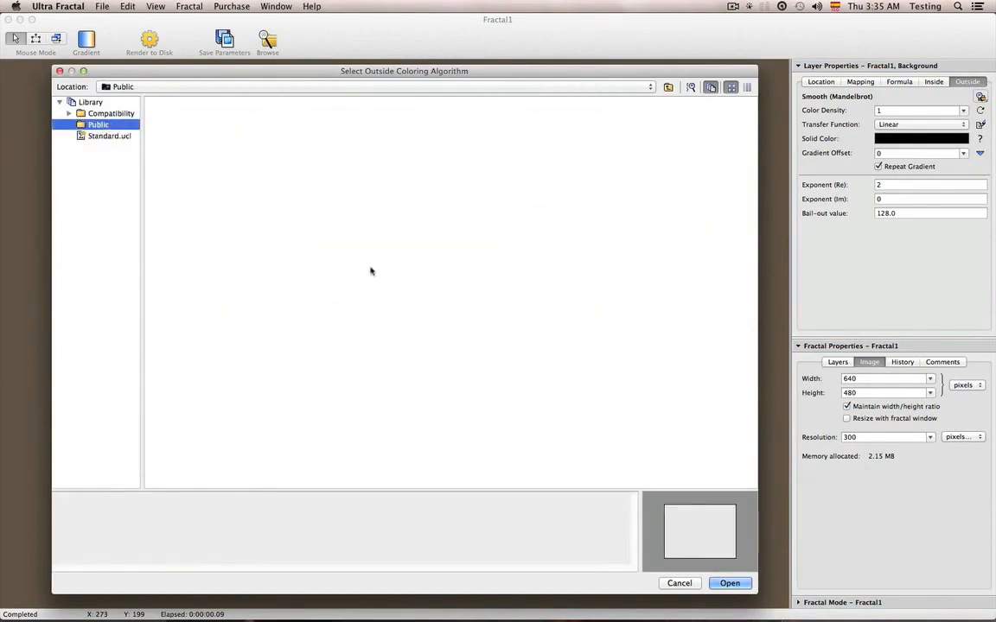
pyautogui.click(677, 583)
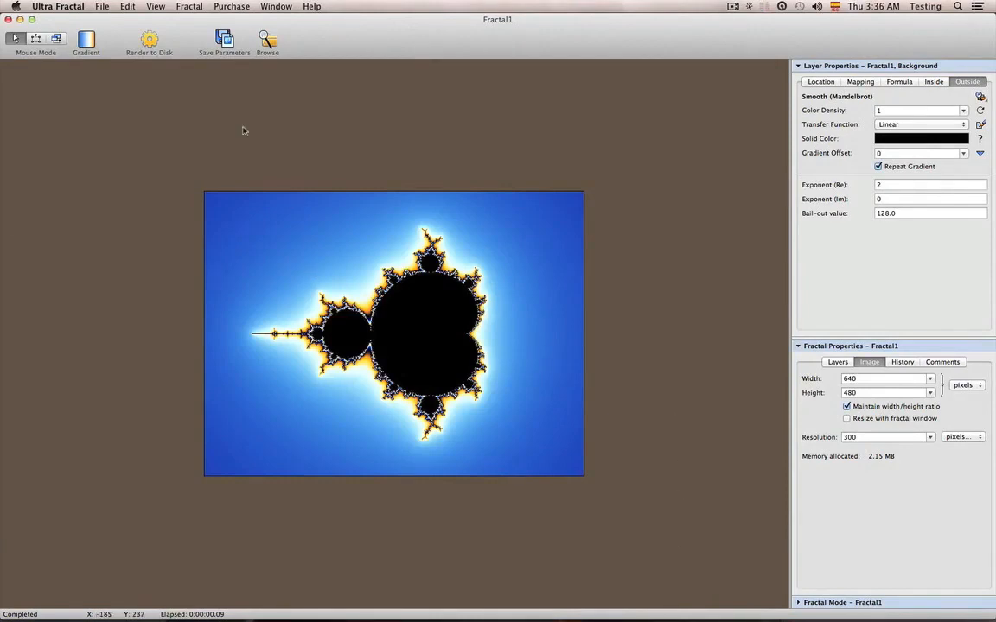
# Start a public formulas update with the full formula collection, allowing Ultra Fractal any network connection forever.
pyautogui.click(100, 7)
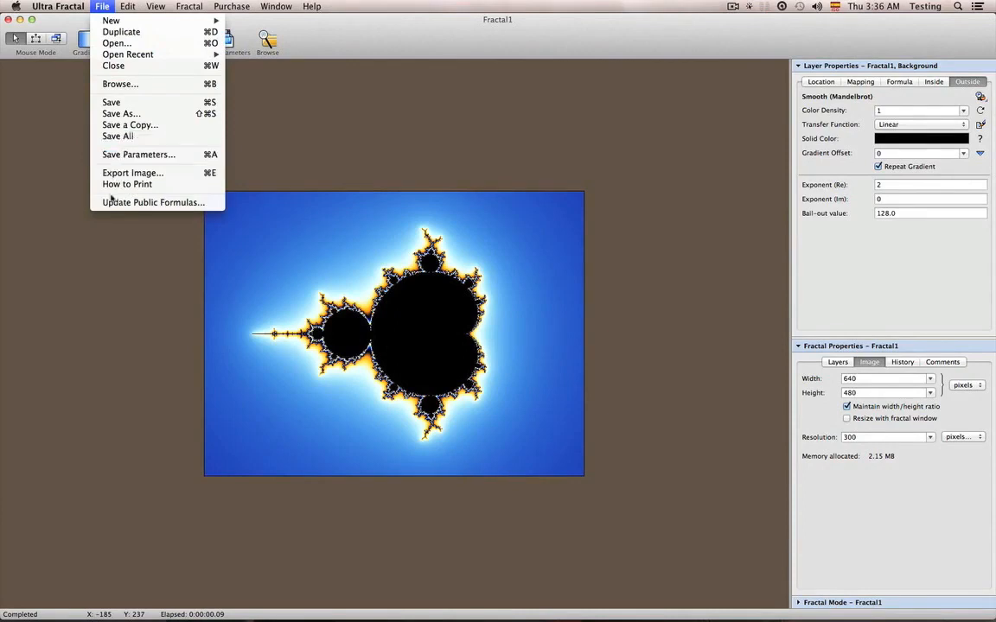
pyautogui.click(186, 203)
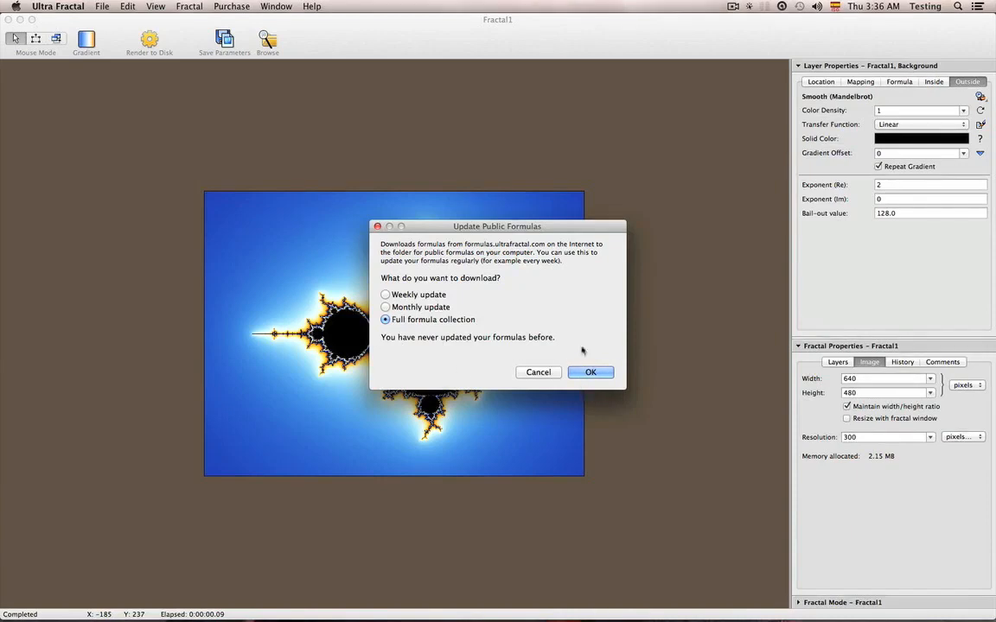
pyautogui.click(591, 373)
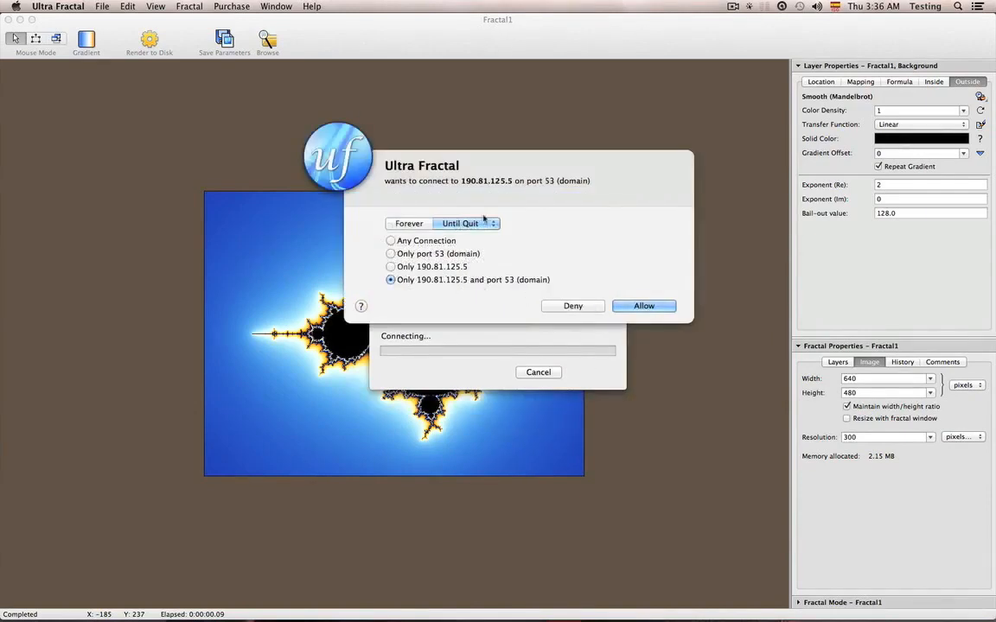
pyautogui.click(447, 244)
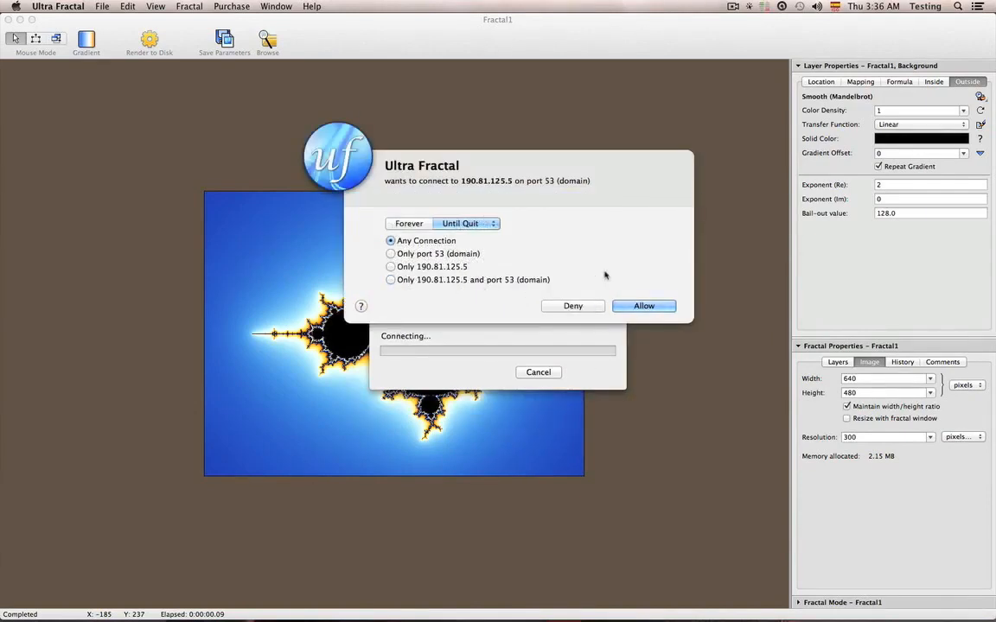
pyautogui.click(409, 223)
pyautogui.click(643, 306)
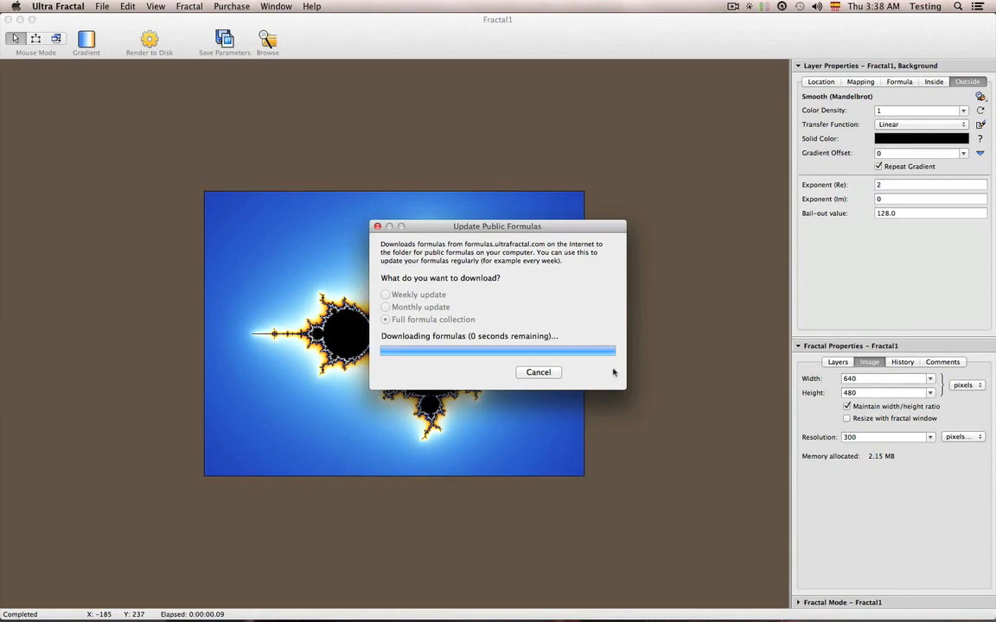
pyautogui.moveTo(599, 228); pyautogui.dragTo(506, 165)
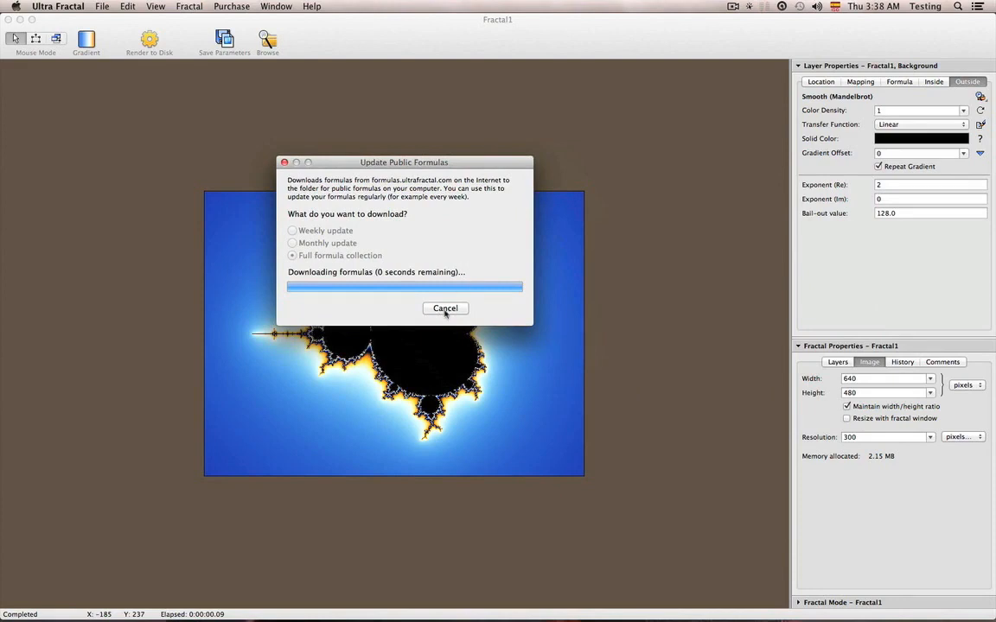
# Replace all newer local formula files with the online library versions and finish the update without opening the detailed log.
pyautogui.moveTo(507, 163); pyautogui.dragTo(477, 121)
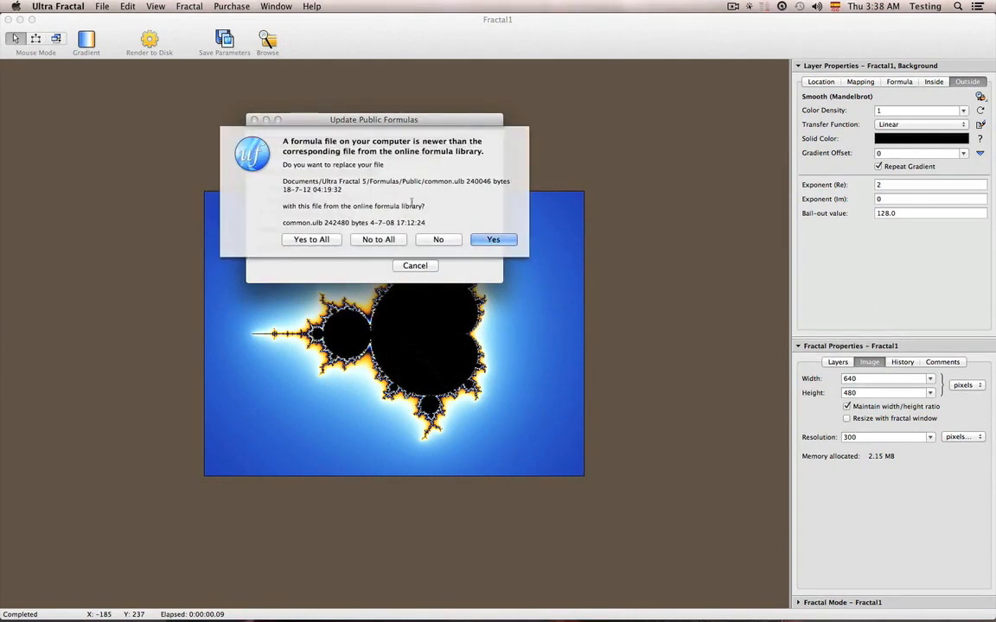
pyautogui.click(308, 243)
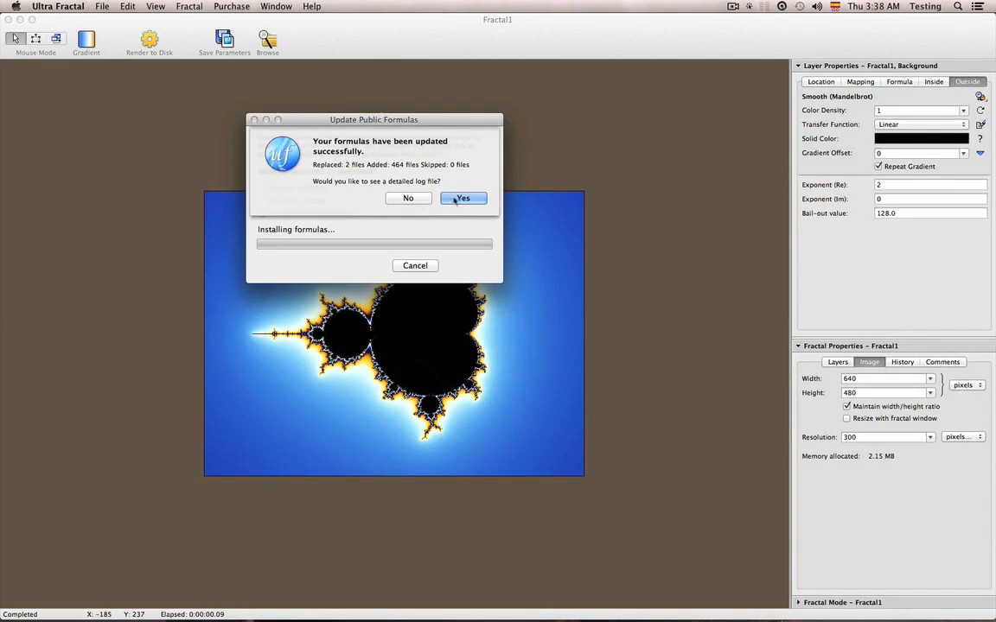
pyautogui.click(410, 198)
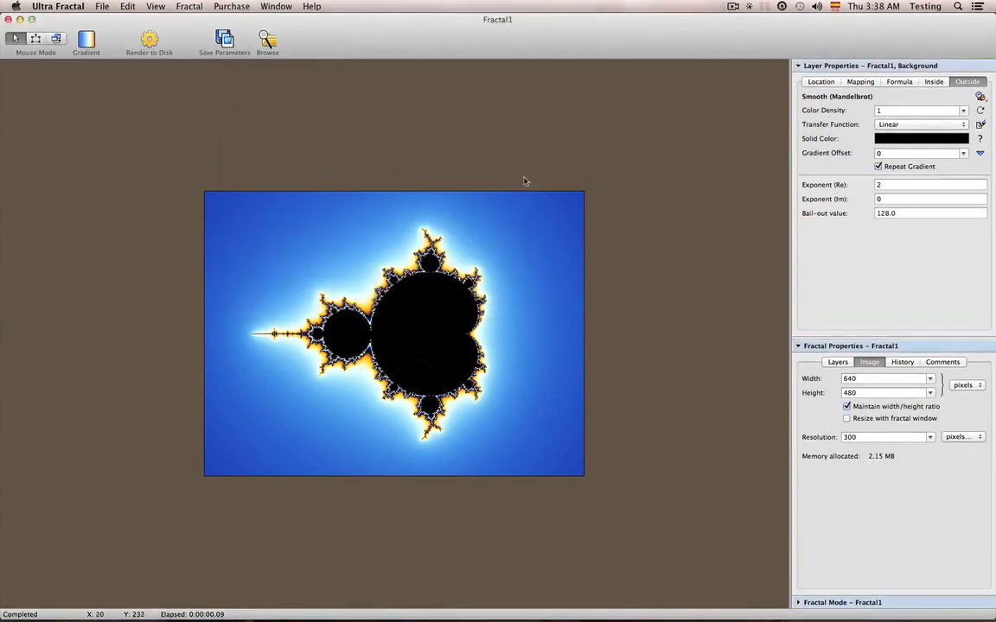
# Examine the Public folder's fractal formula files for the Mandelbrot layer and close the selection without choosing another formula.
pyautogui.click(899, 81)
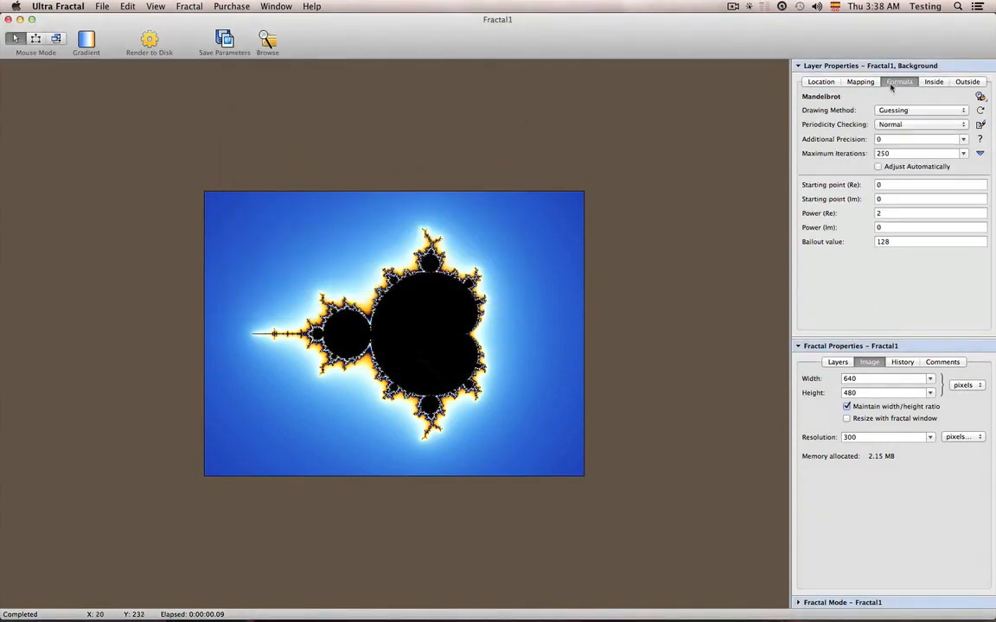
pyautogui.click(979, 96)
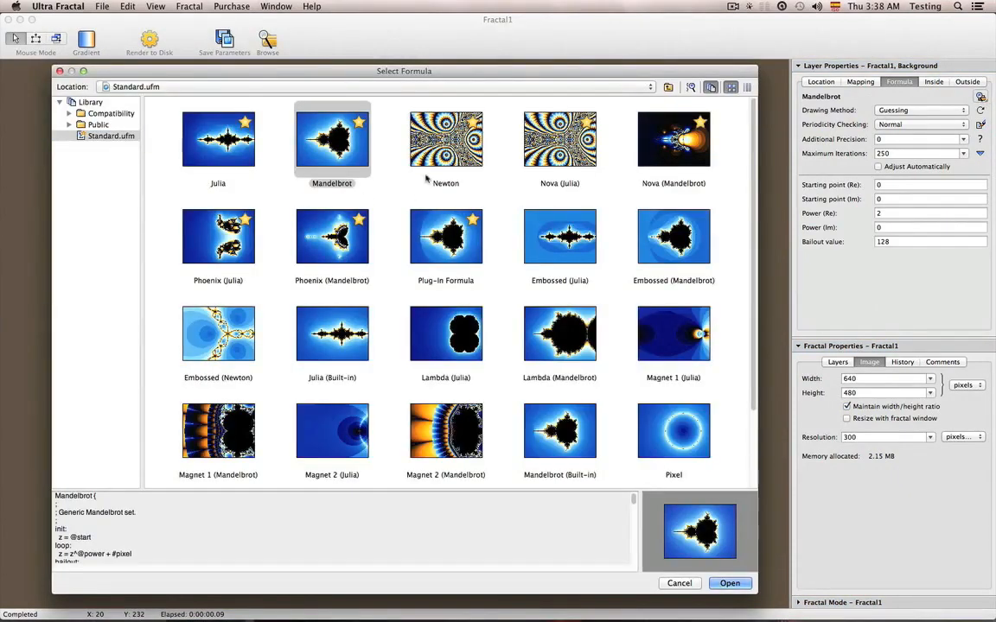
pyautogui.click(70, 124)
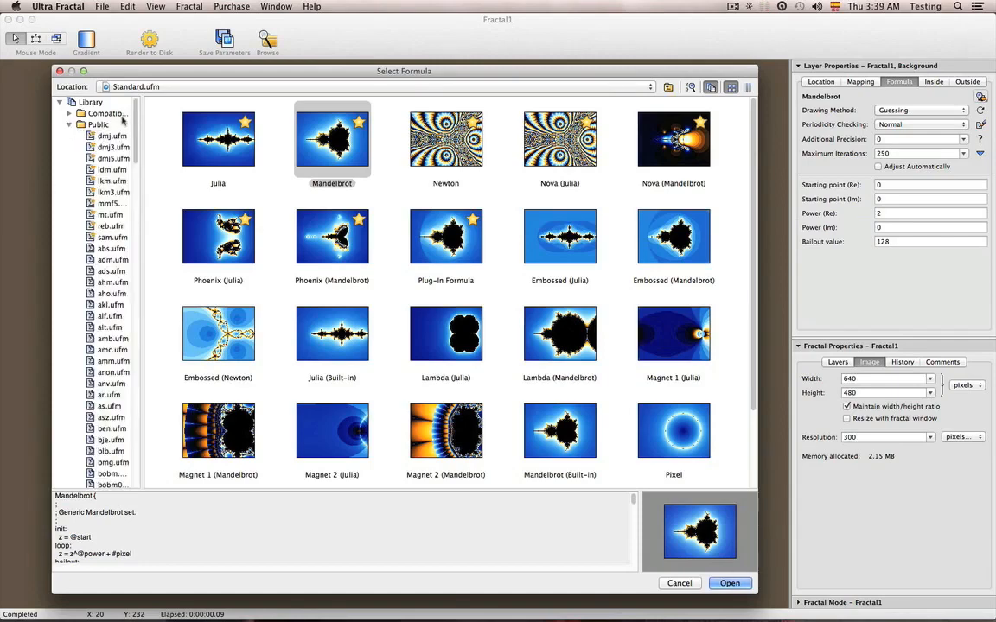
pyautogui.moveTo(136, 116)
pyautogui.mouseDown()
pyautogui.moveTo(144, 377)
pyautogui.moveTo(136, 108)
pyautogui.mouseUp()
pyautogui.click(680, 584)
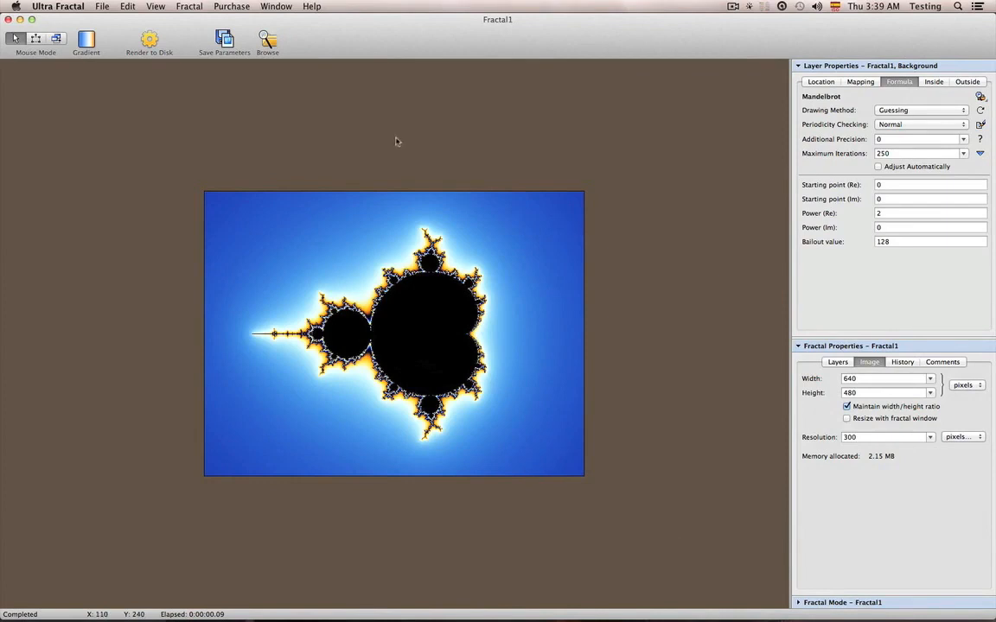
# Open the Online Formula Database page in Safari, examine its weekly, monthly and complete formula packs, and close the page.
pyautogui.click(310, 7)
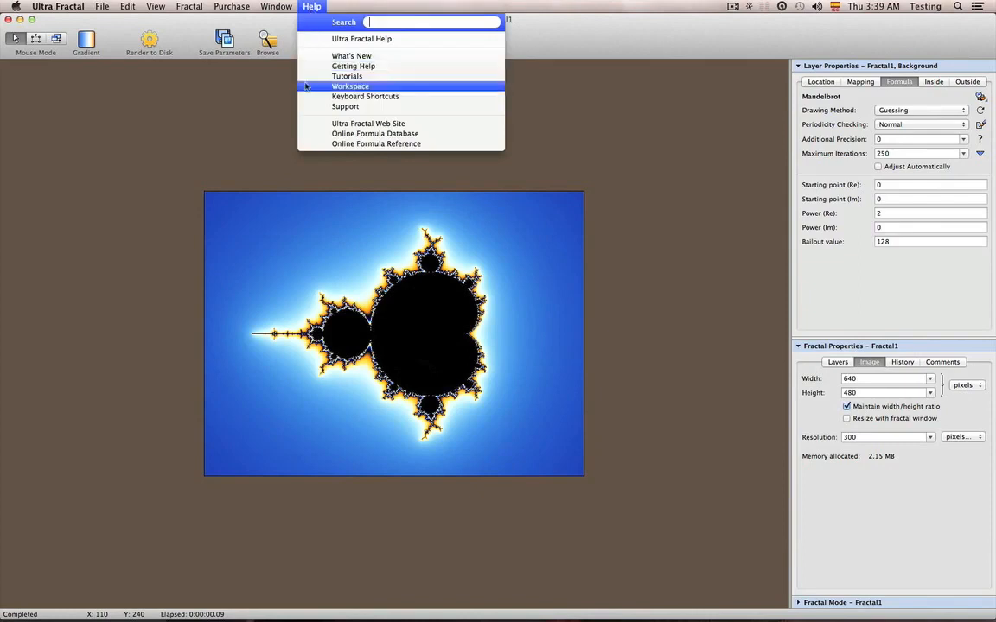
pyautogui.click(345, 136)
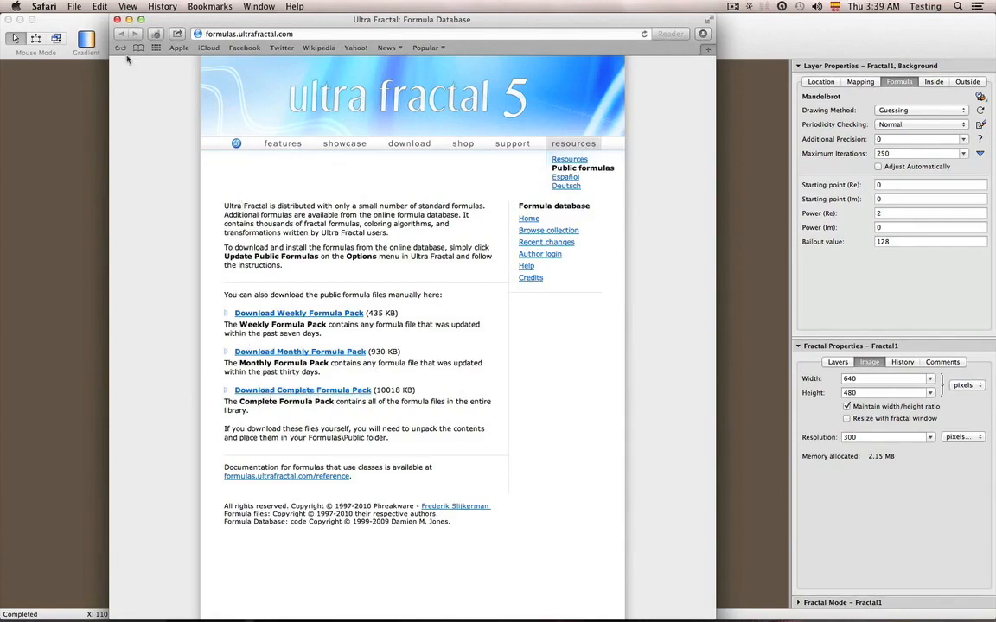
pyautogui.click(117, 19)
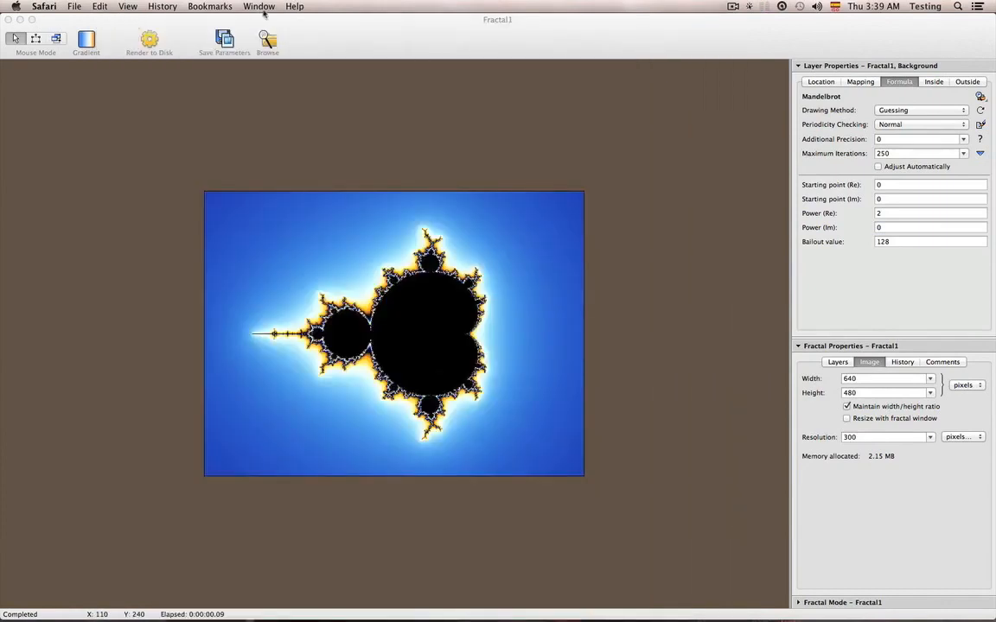
# Switch to Finder, examine the Public folder inside Documents/Ultra Fractal 5/Formulas, and return to the fractal window in Ultra Fractal.
pyautogui.click(341, 27)
pyautogui.moveTo(368, 82); pyautogui.dragTo(329, 87)
pyautogui.click(331, 46)
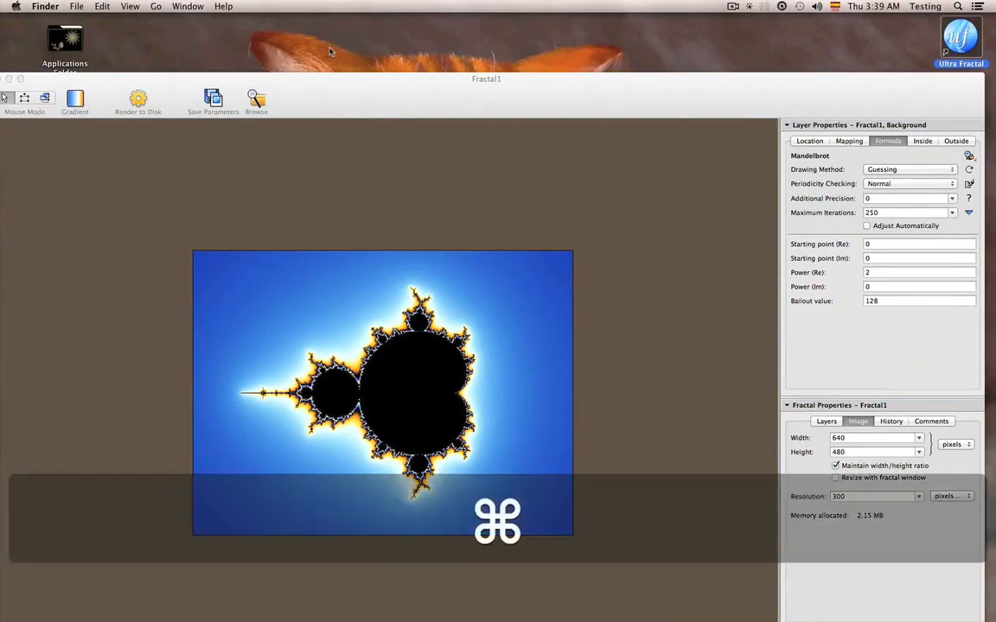
pyautogui.press('super+shift+o')
pyautogui.doubleClick(242, 169)
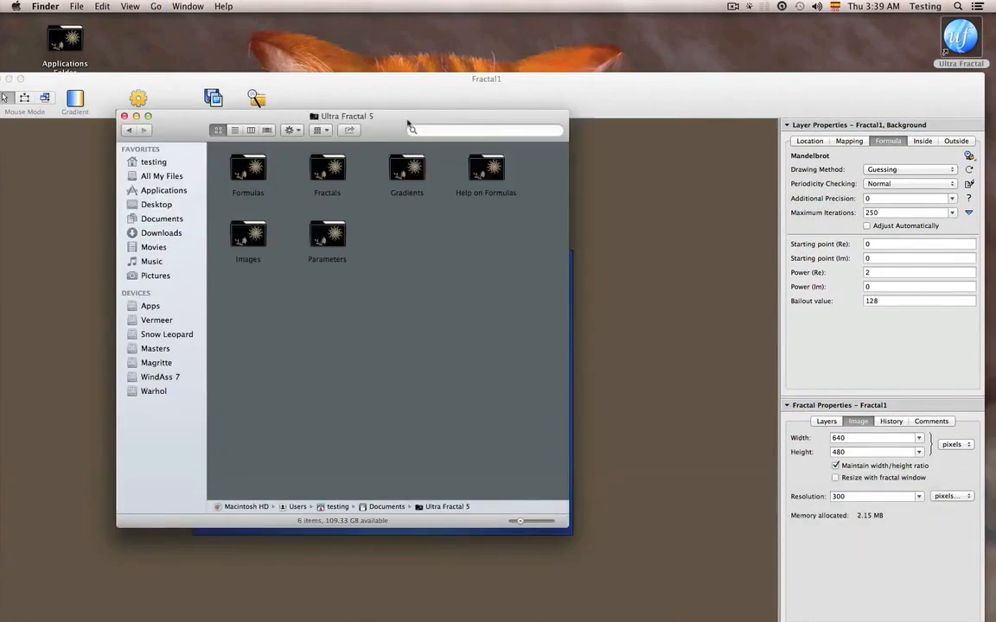
pyautogui.moveTo(408, 122); pyautogui.dragTo(413, 102)
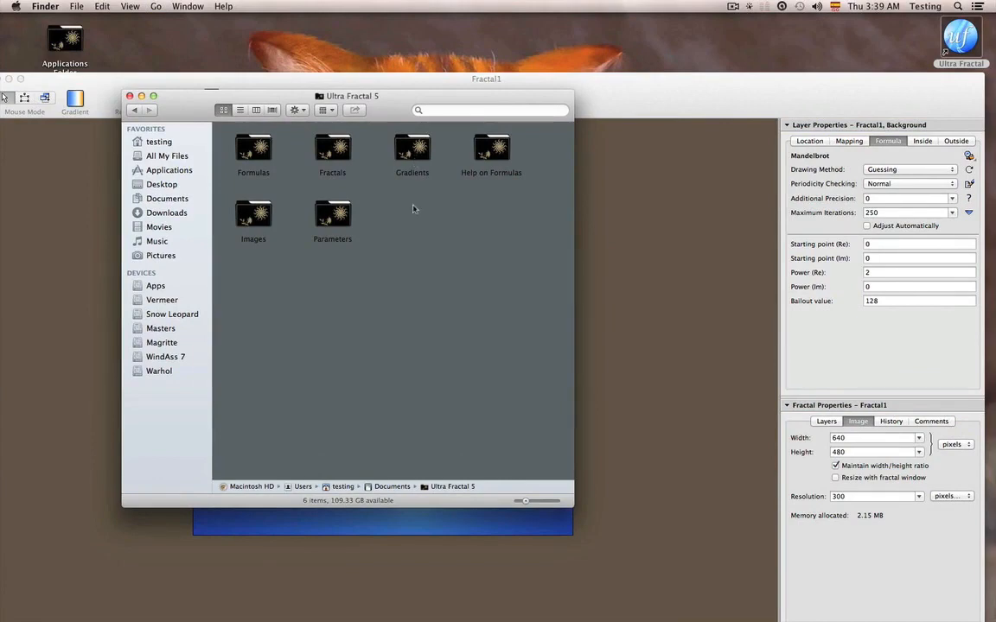
pyautogui.doubleClick(253, 151)
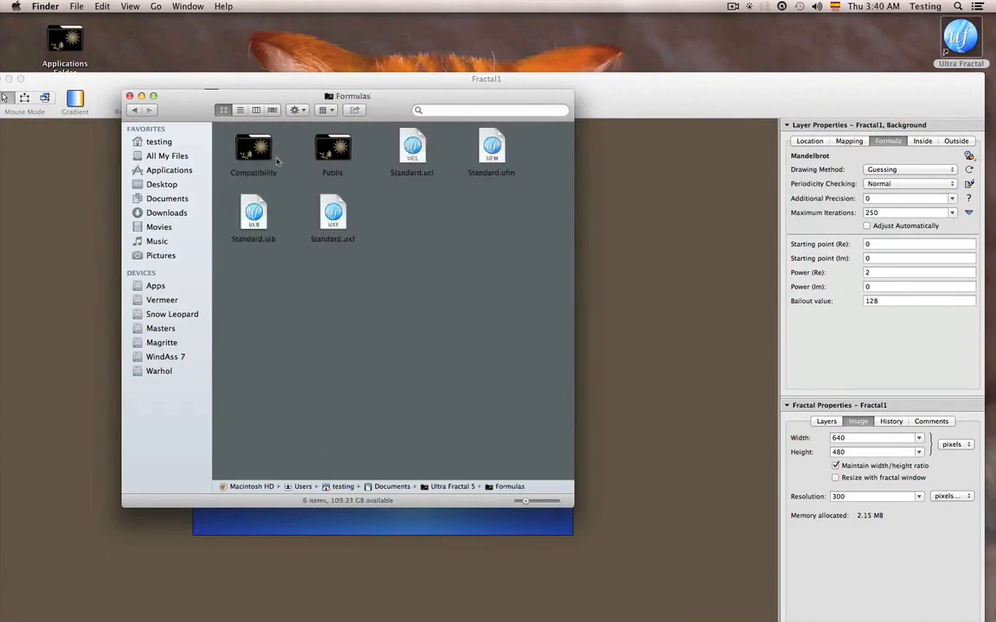
pyautogui.doubleClick(338, 168)
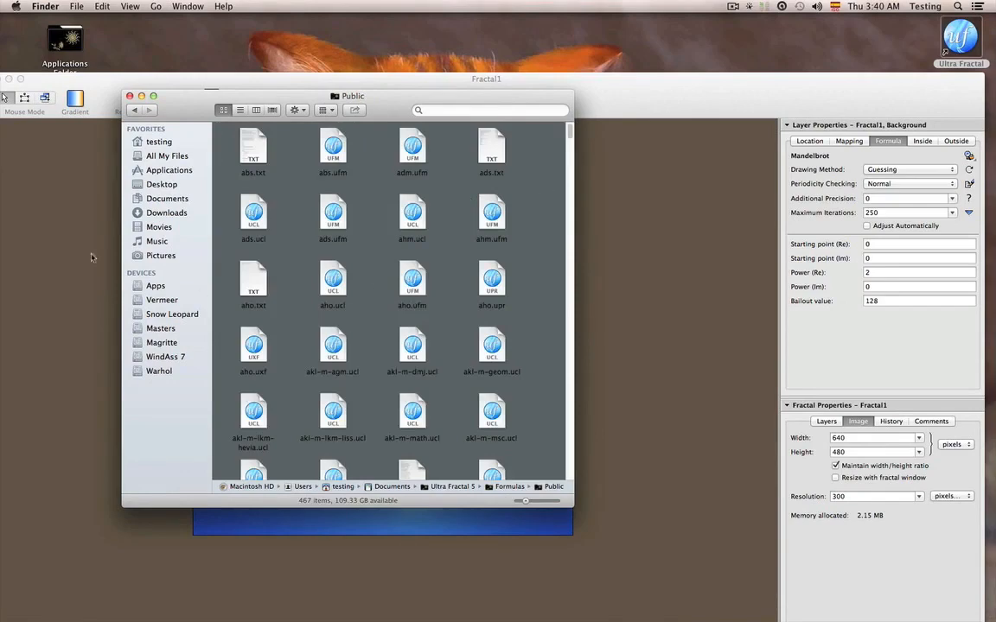
pyautogui.click(129, 96)
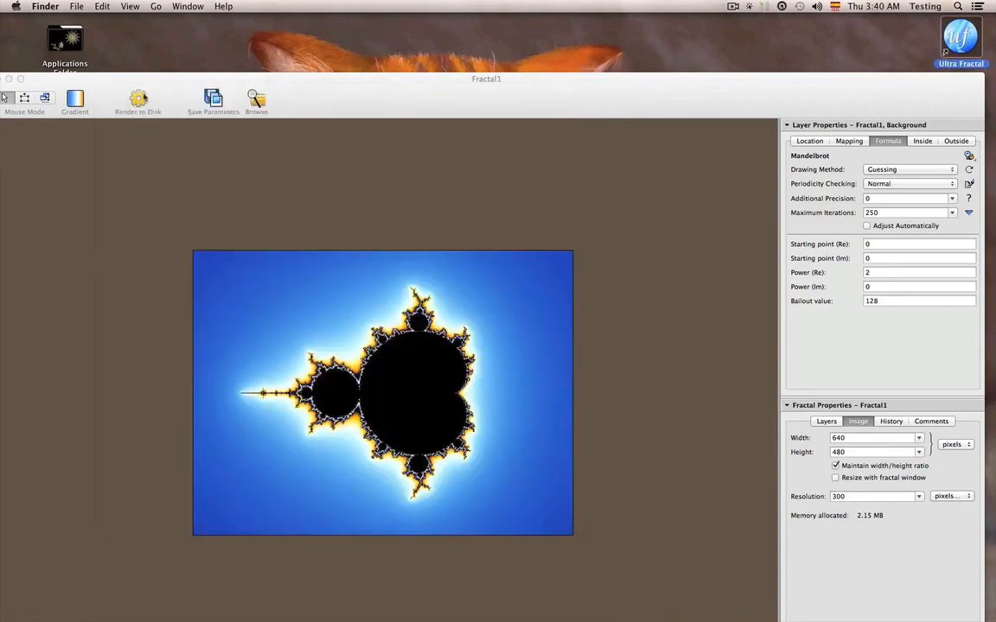
pyautogui.moveTo(404, 90); pyautogui.dragTo(412, 36)
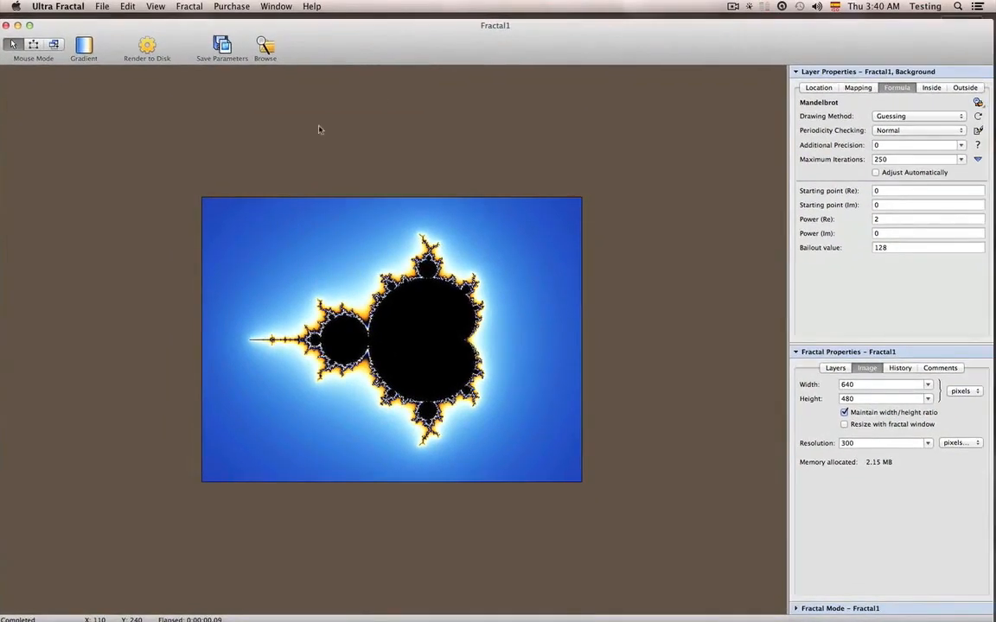